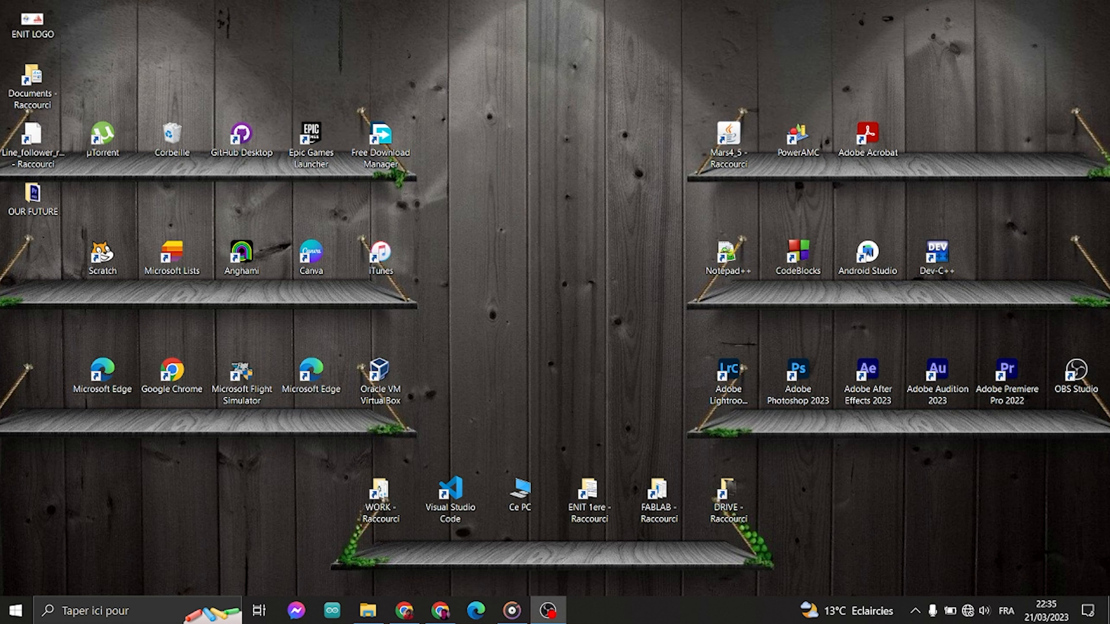
Launch Premiere Pro and create a new project named VID1 in the OUR FUTURE\1 folder on the desktop.
double_click(1012, 403)
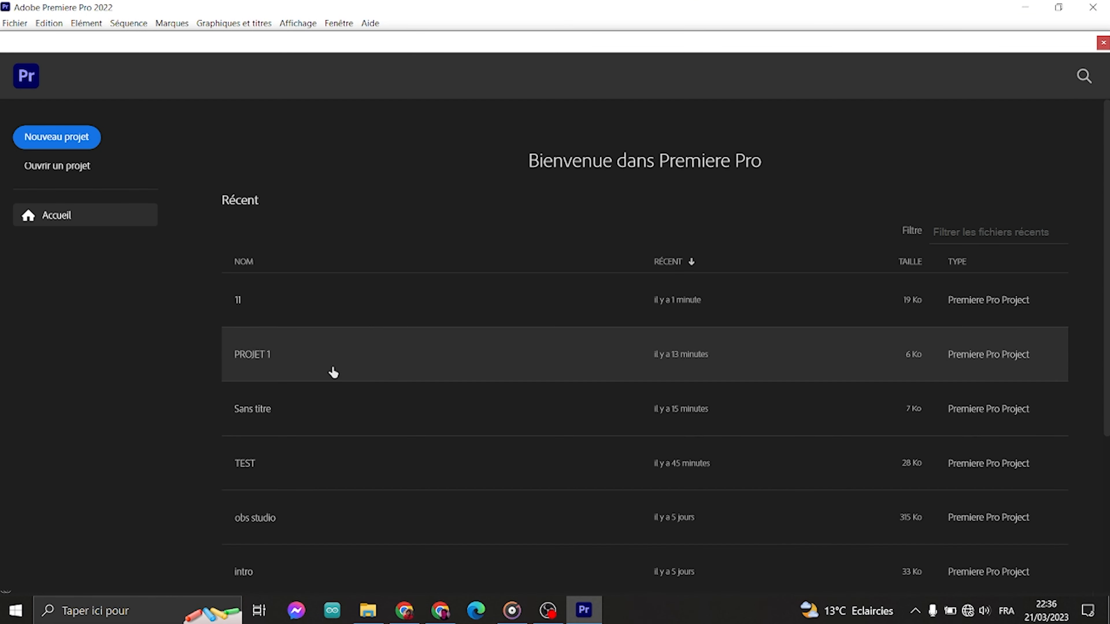
click(82, 141)
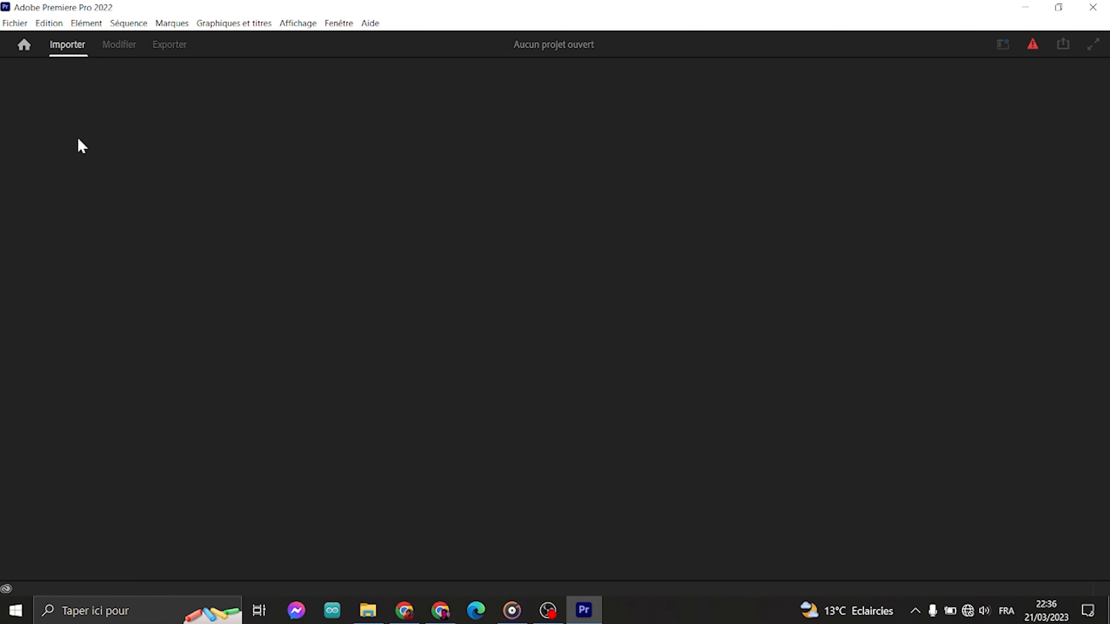
click(453, 76)
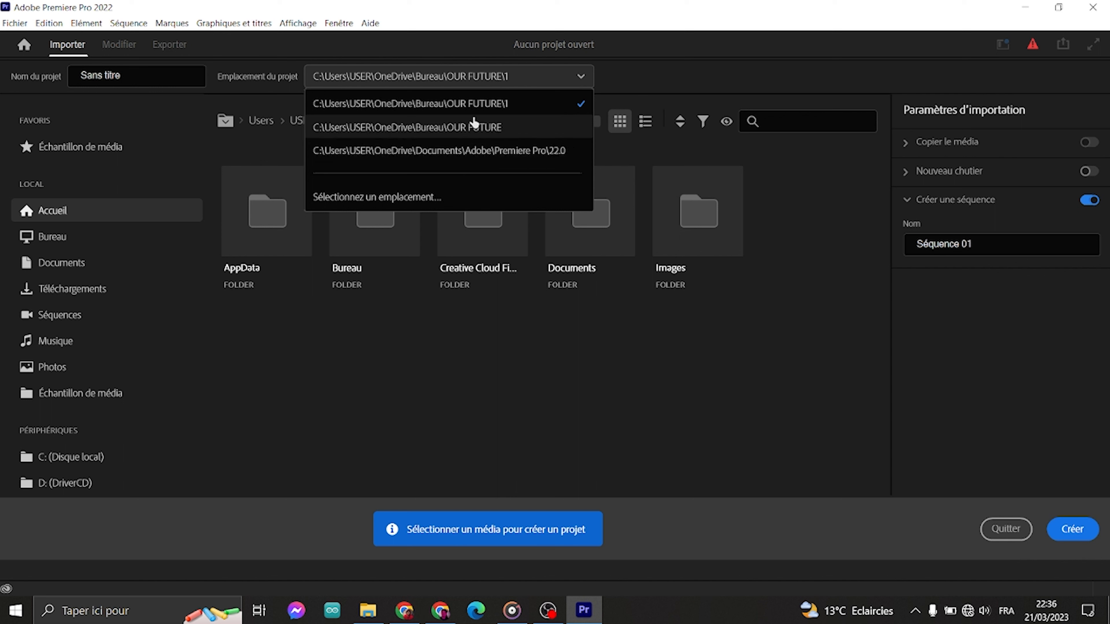
click(474, 104)
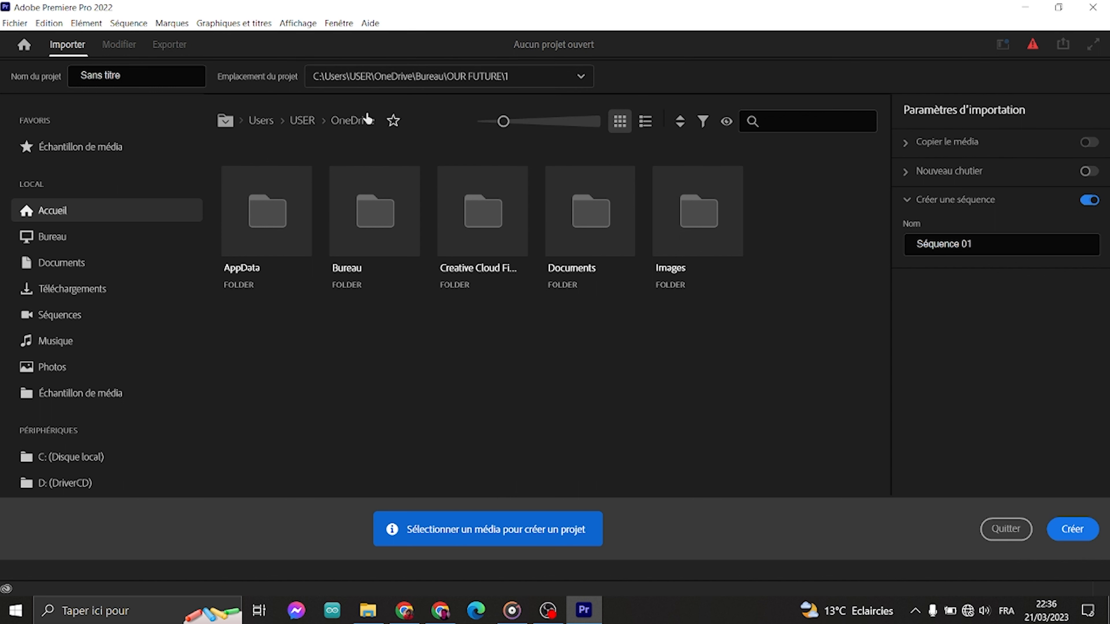
click(143, 76)
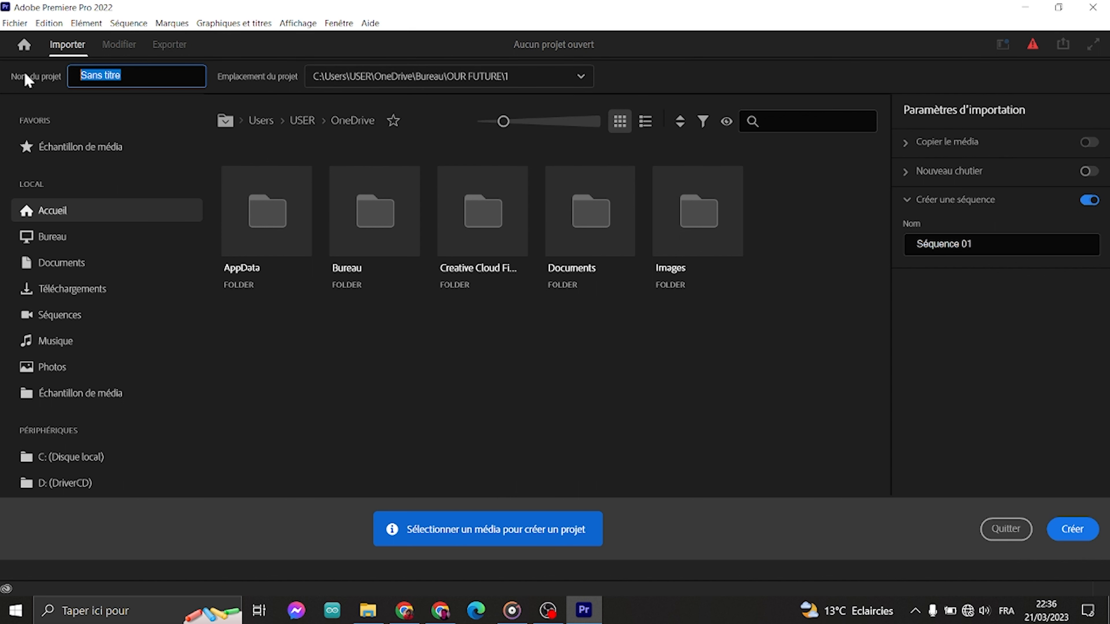
text(VID1)
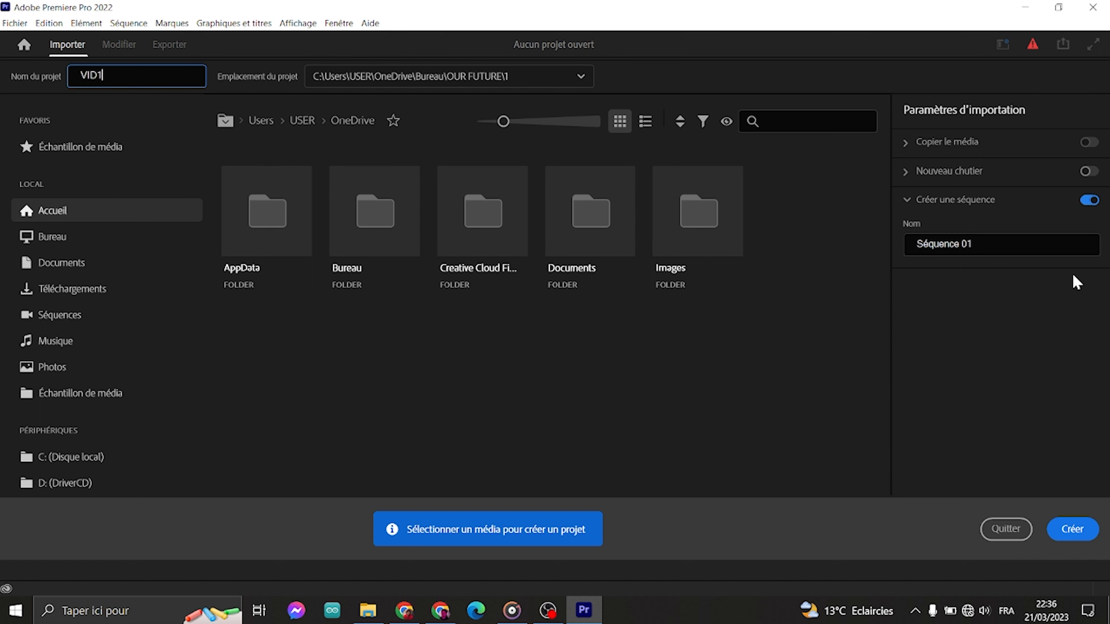
click(1088, 531)
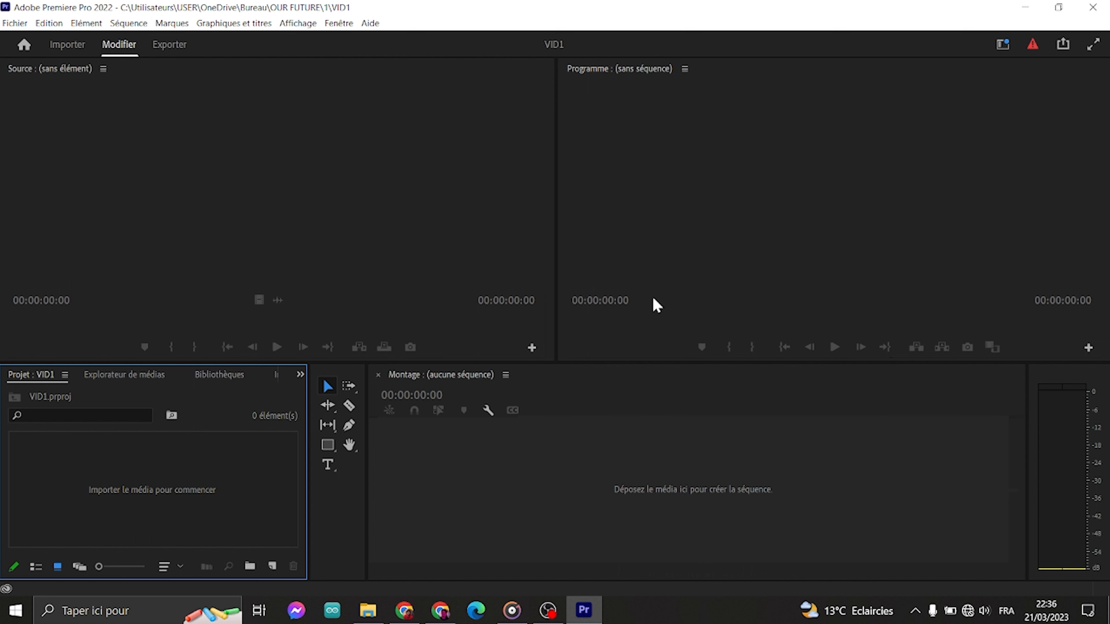
Examine the areas of the editing workspace: Source monitor, Project panel, tools, timeline and Program monitor.
click(200, 181)
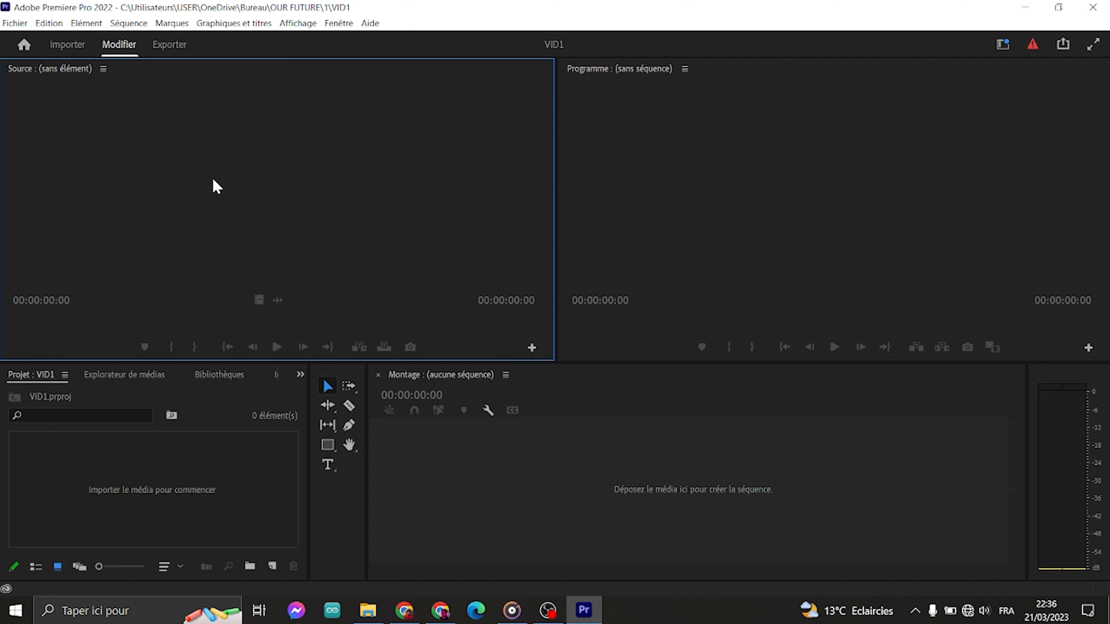
click(165, 439)
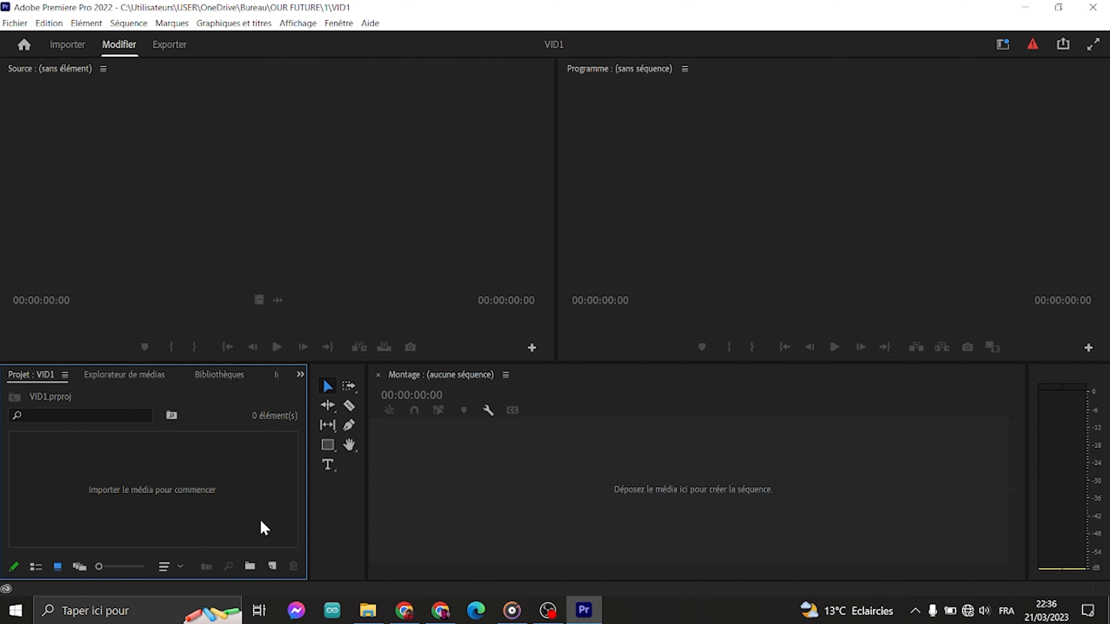
click(351, 530)
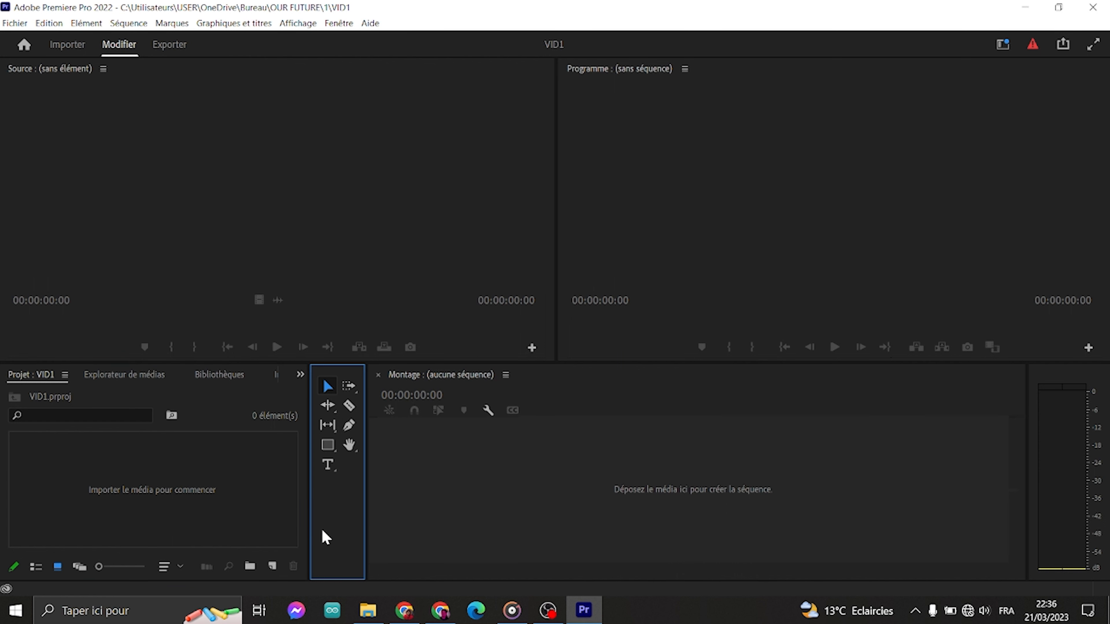
click(625, 457)
click(706, 236)
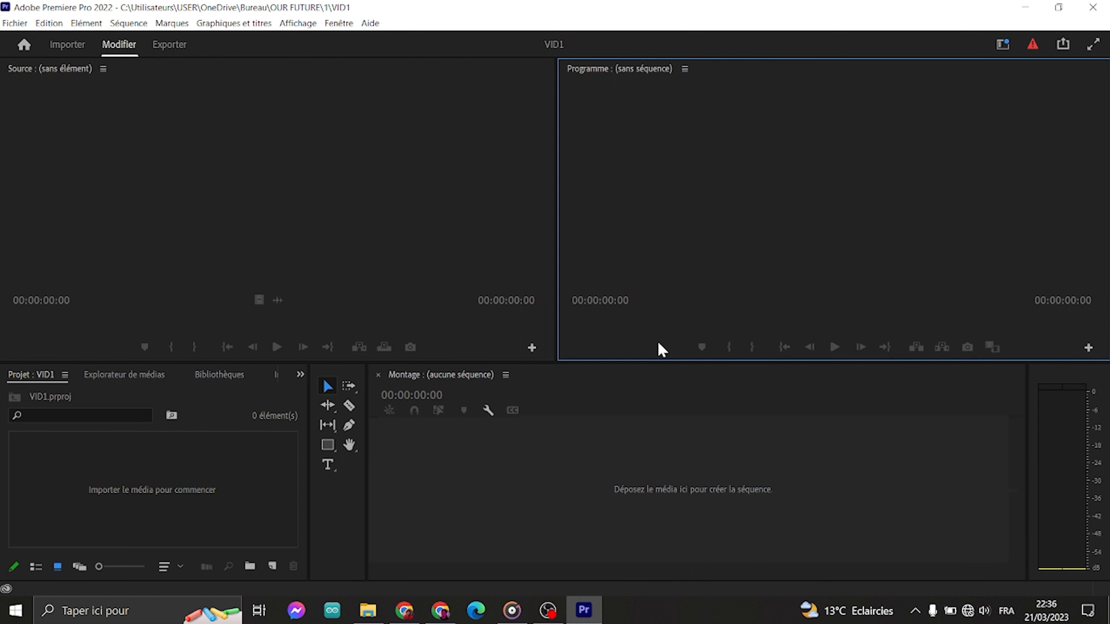
click(566, 436)
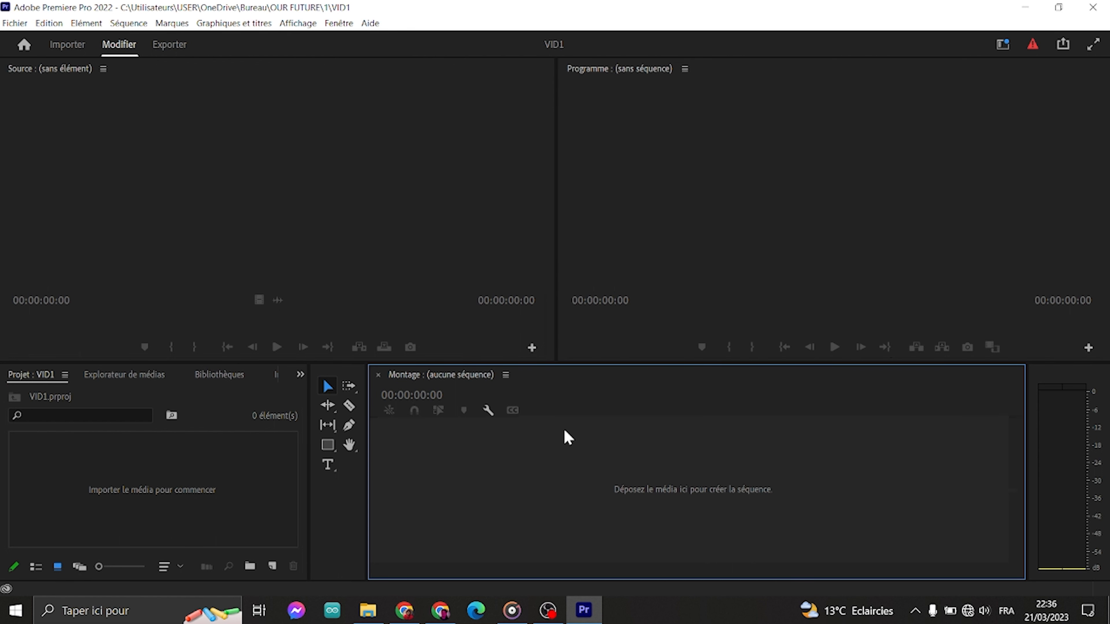
click(728, 72)
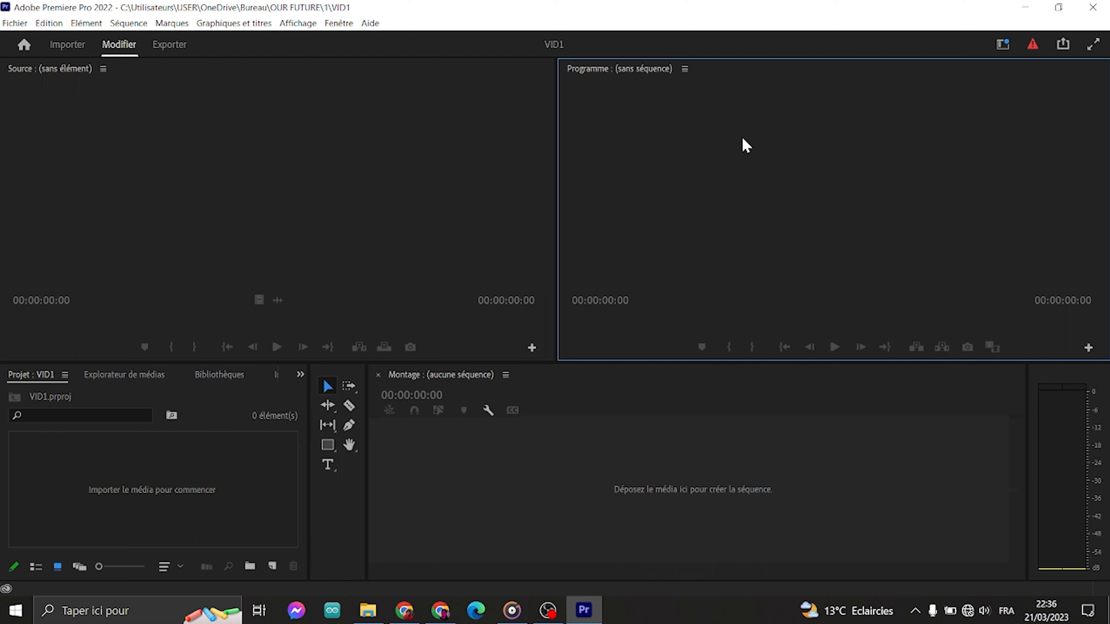
click(108, 469)
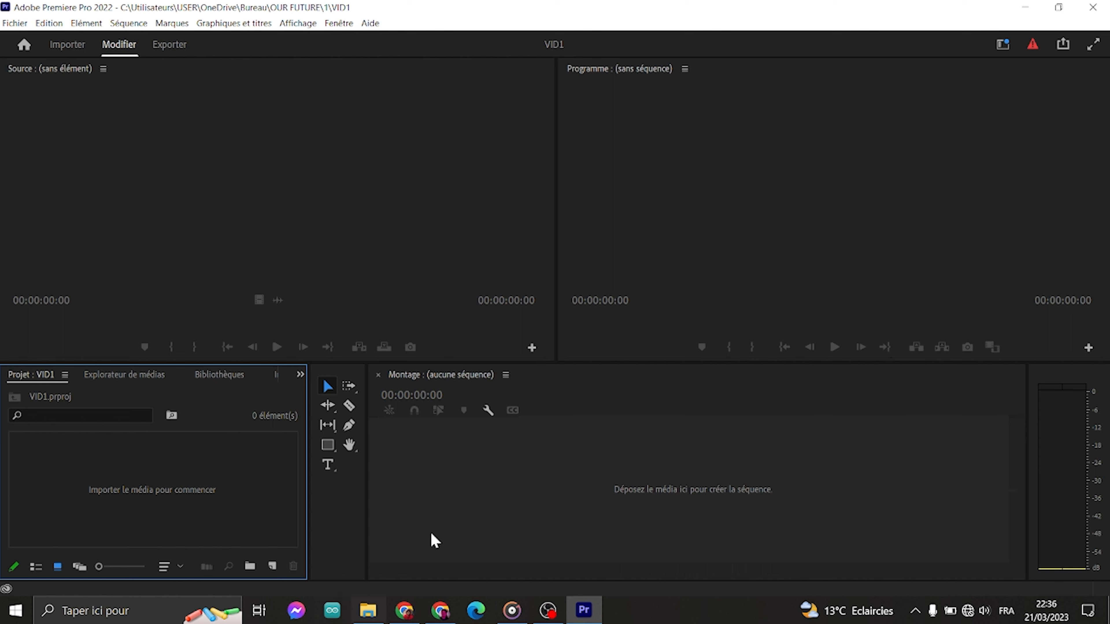
Import IMG_4208.MOV and IMG_4145.JPG from the IMPORT VIDEO AND IMAGES folder, and the top-view-coffee-pen-notebook image from Téléchargements.
click(381, 617)
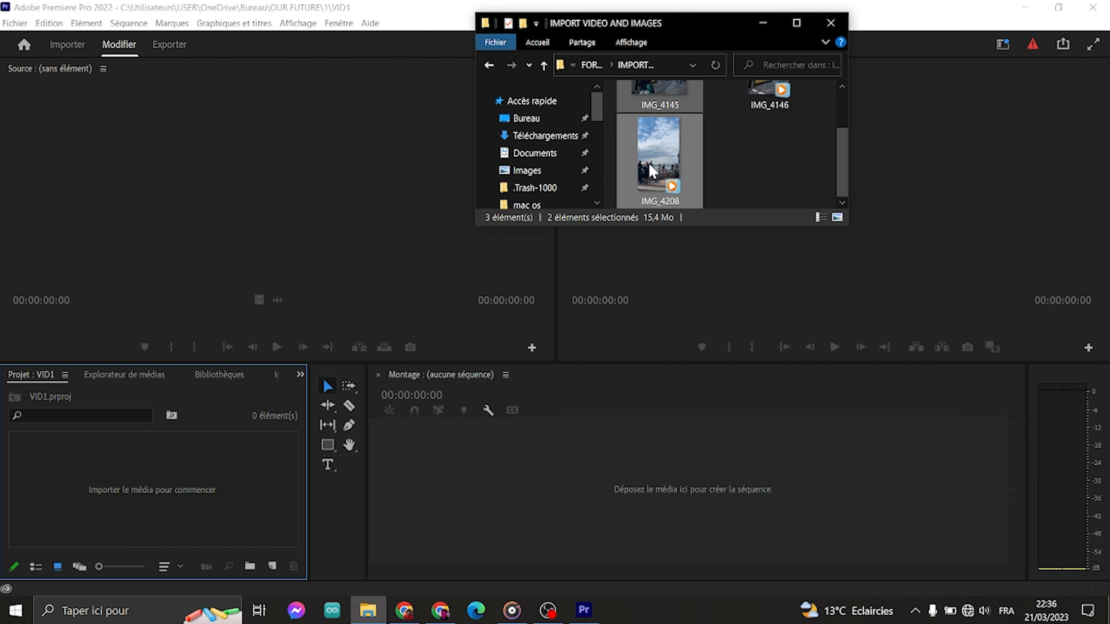
drag(648, 169, 129, 521)
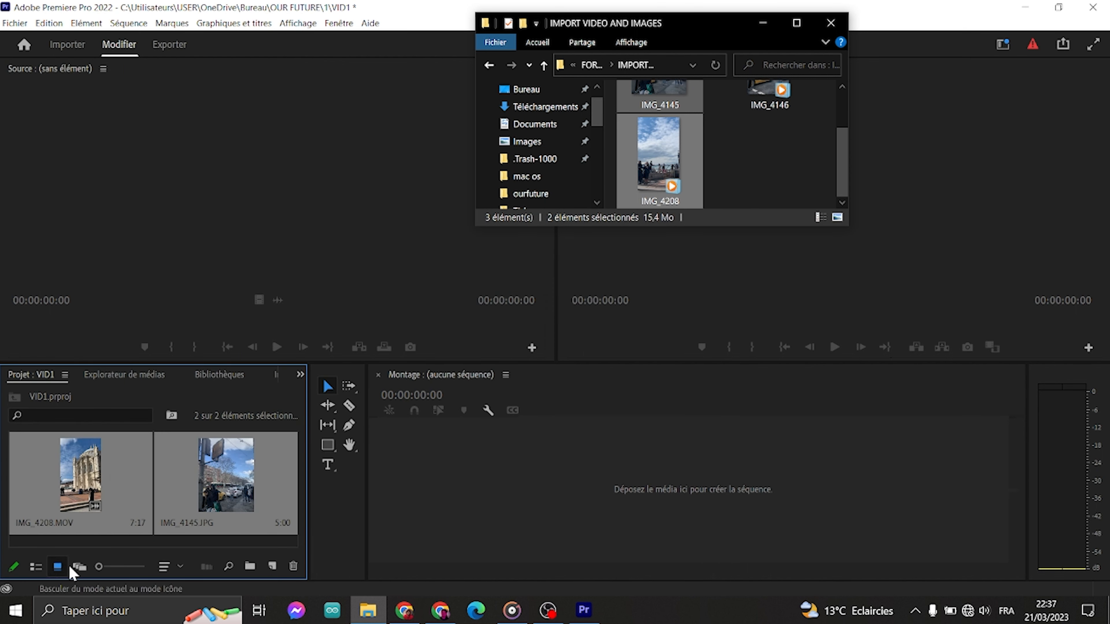
right_click(197, 395)
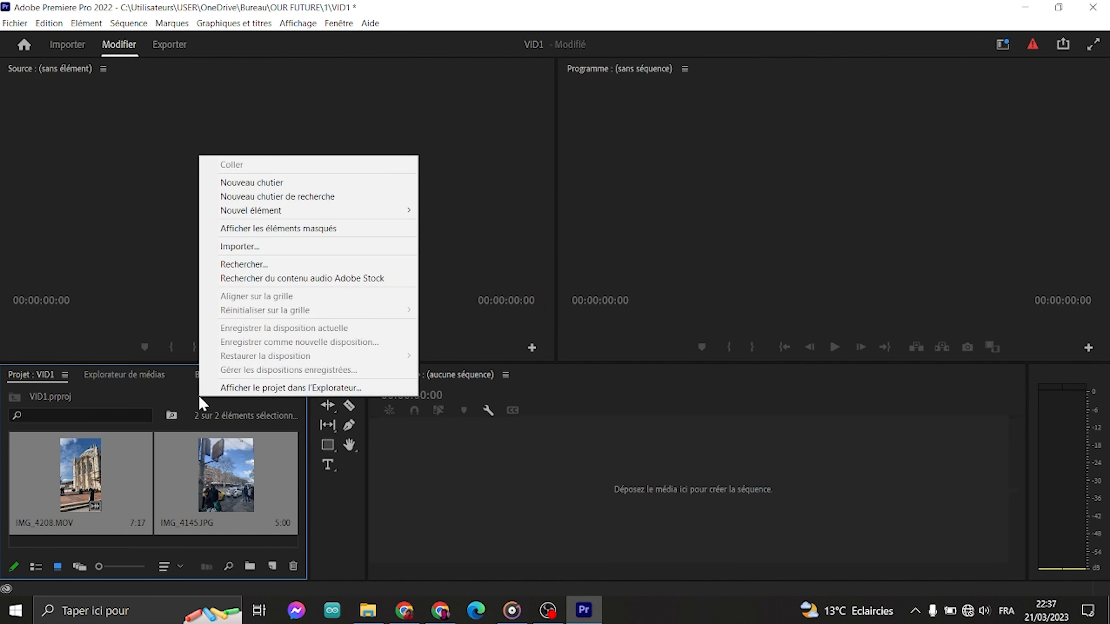
click(285, 248)
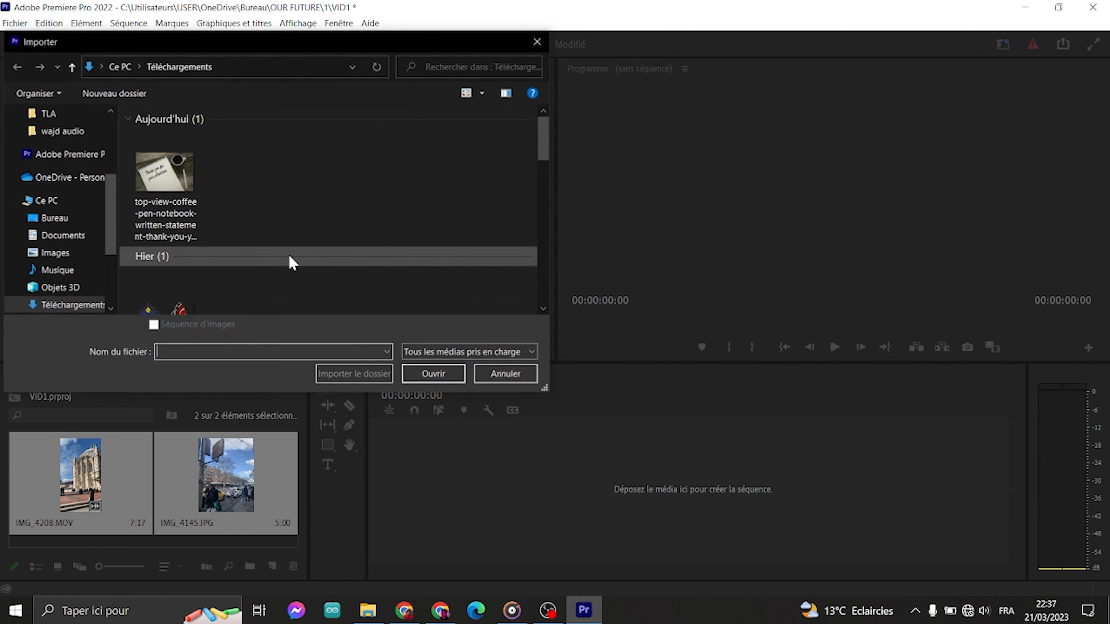
click(191, 212)
double_click(191, 212)
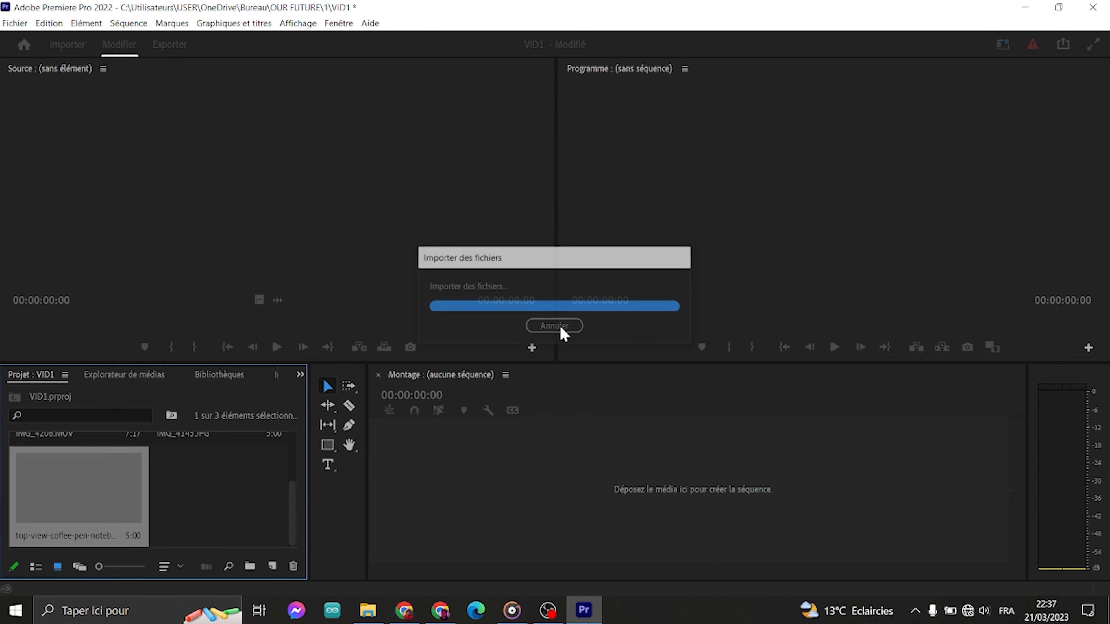
Compare the view modes for the project's media and display the items as a list.
mouse_move(99, 567)
mouse_down()
mouse_move(144, 567)
mouse_move(67, 566)
mouse_move(158, 570)
mouse_move(80, 564)
mouse_up()
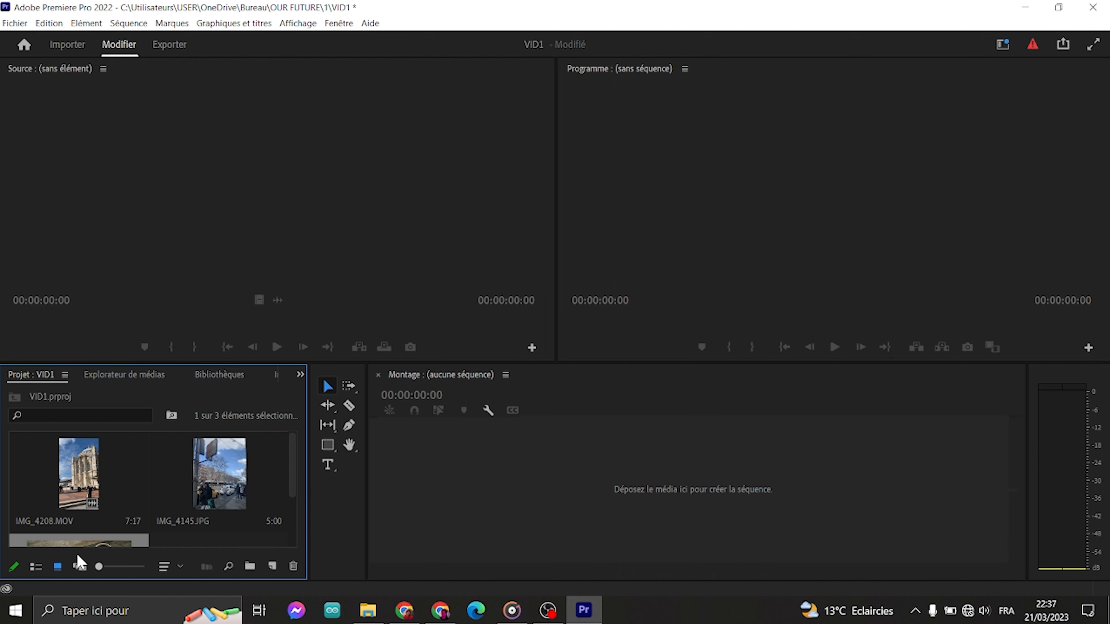
click(36, 567)
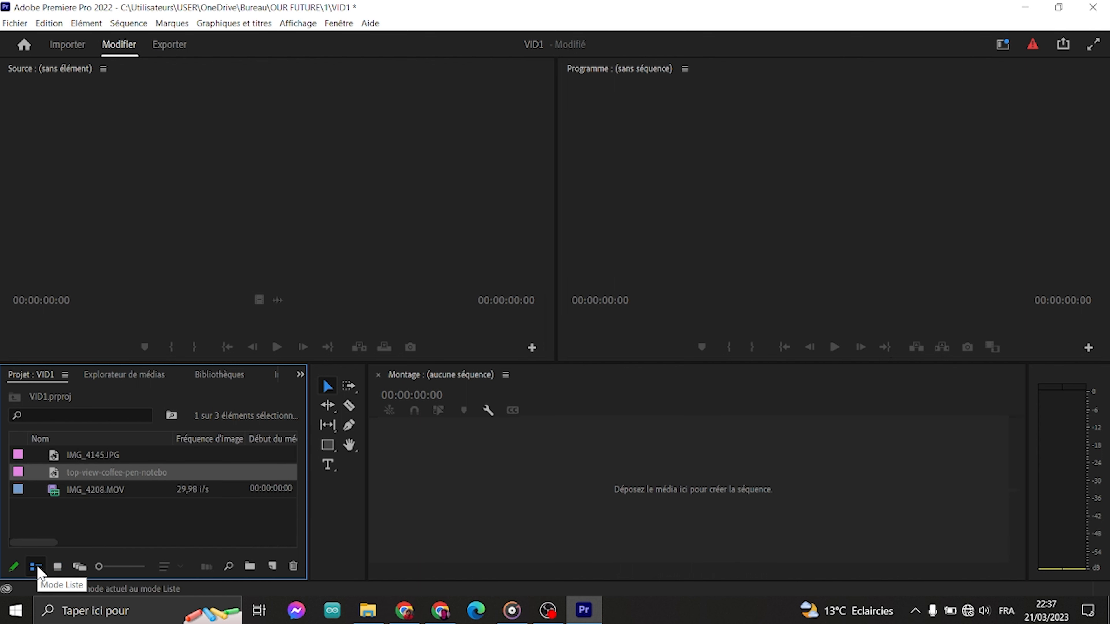
click(57, 567)
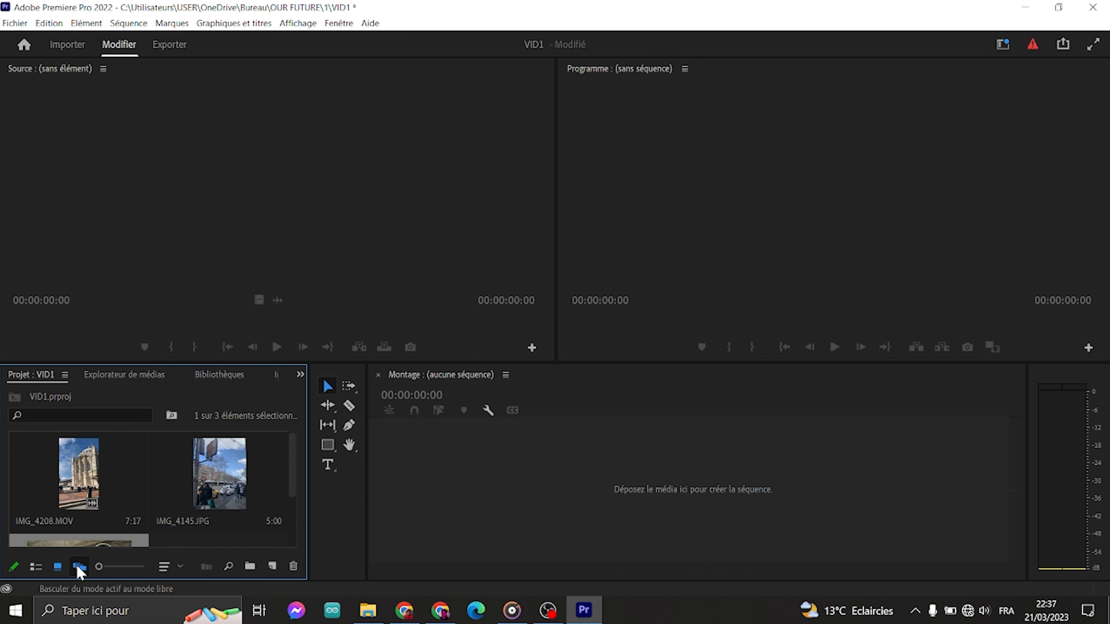
click(78, 567)
click(36, 567)
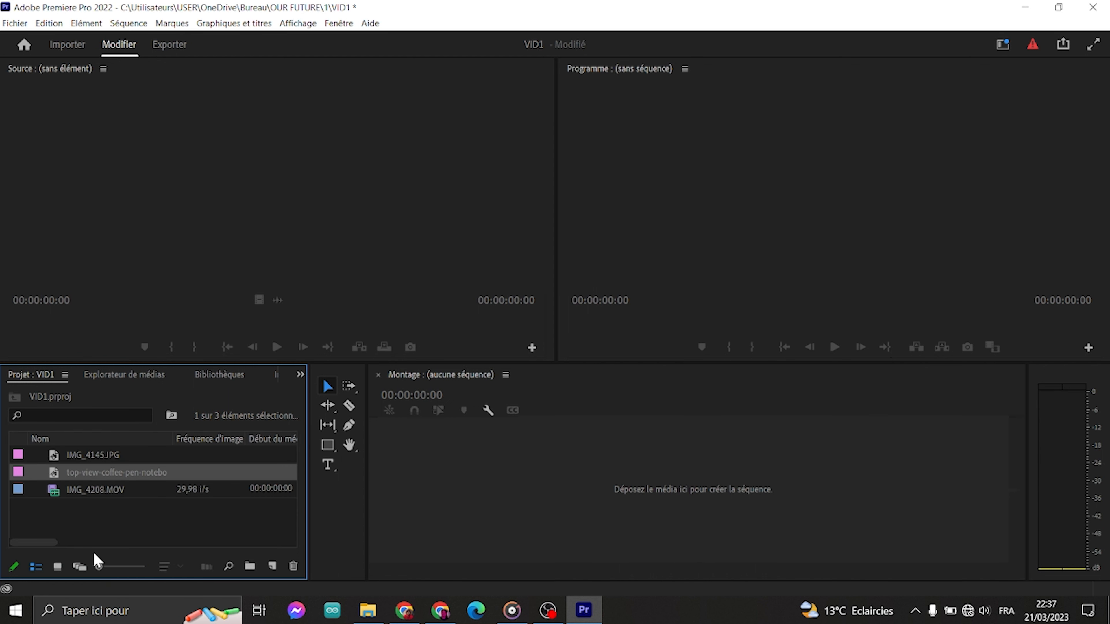
click(158, 529)
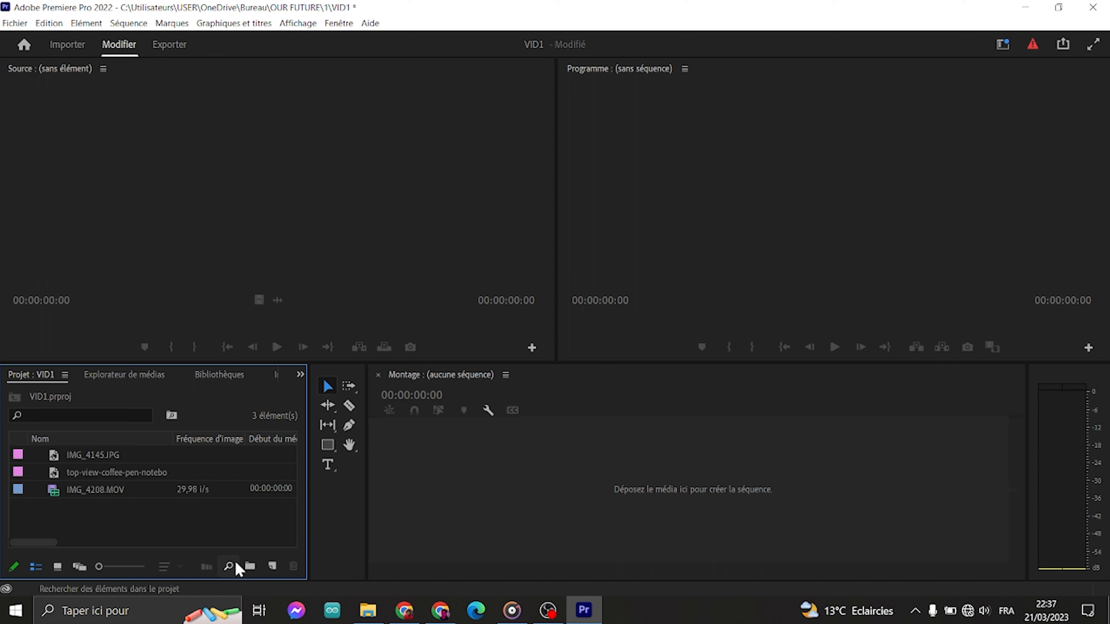
Create a bin named 1 in the project and move IMG_4208.MOV into it, leaving the bin expanded.
click(250, 566)
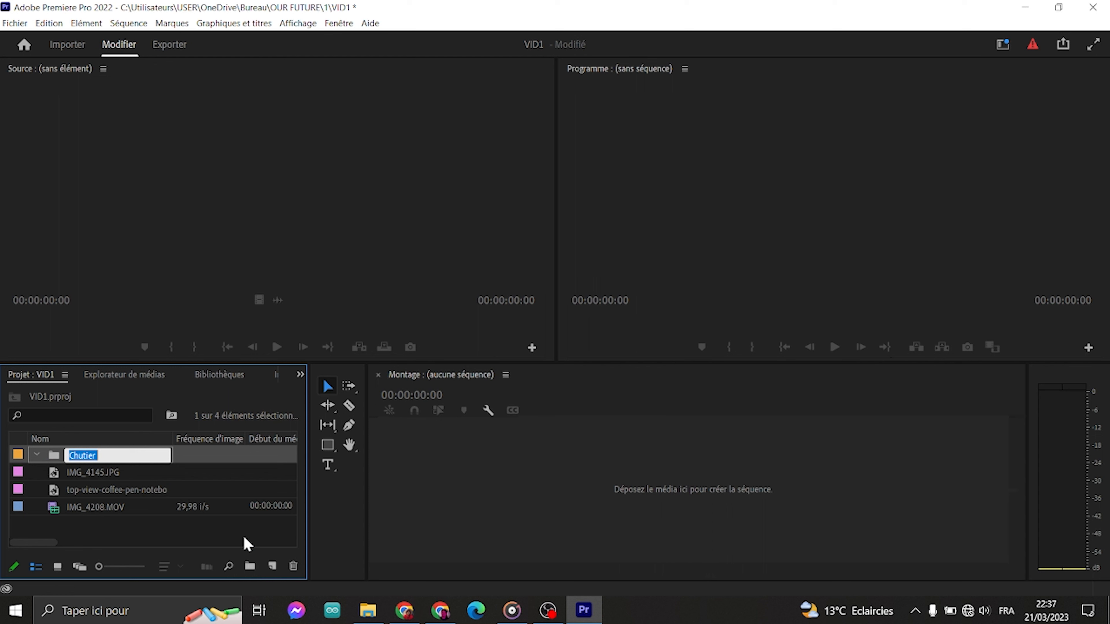
text(1)
key(Return)
click(115, 526)
drag(114, 504, 105, 455)
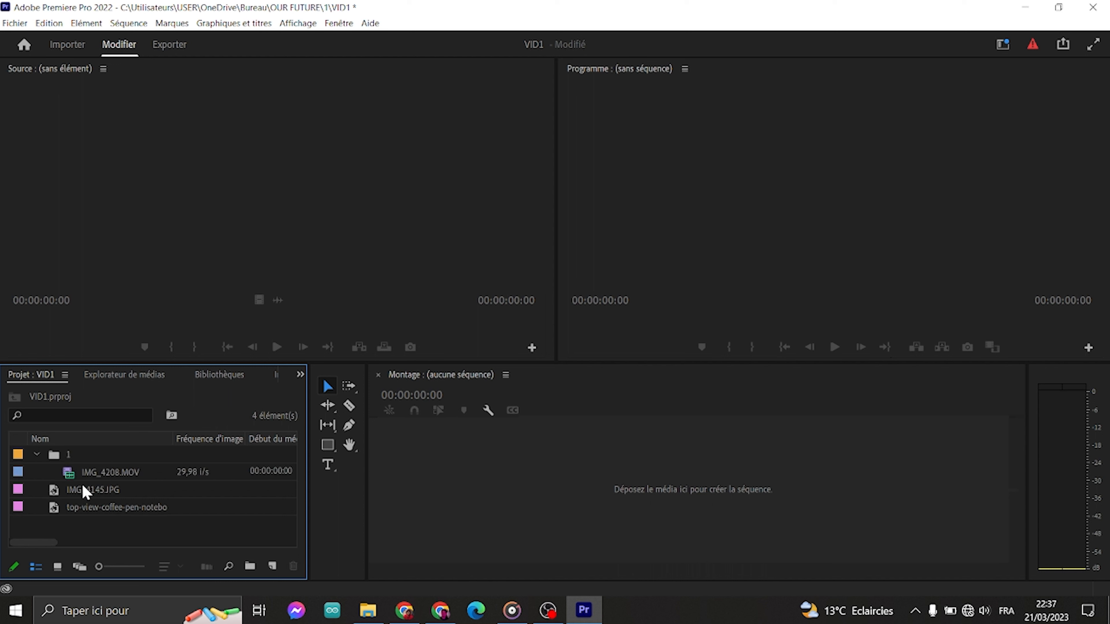
click(38, 455)
click(37, 455)
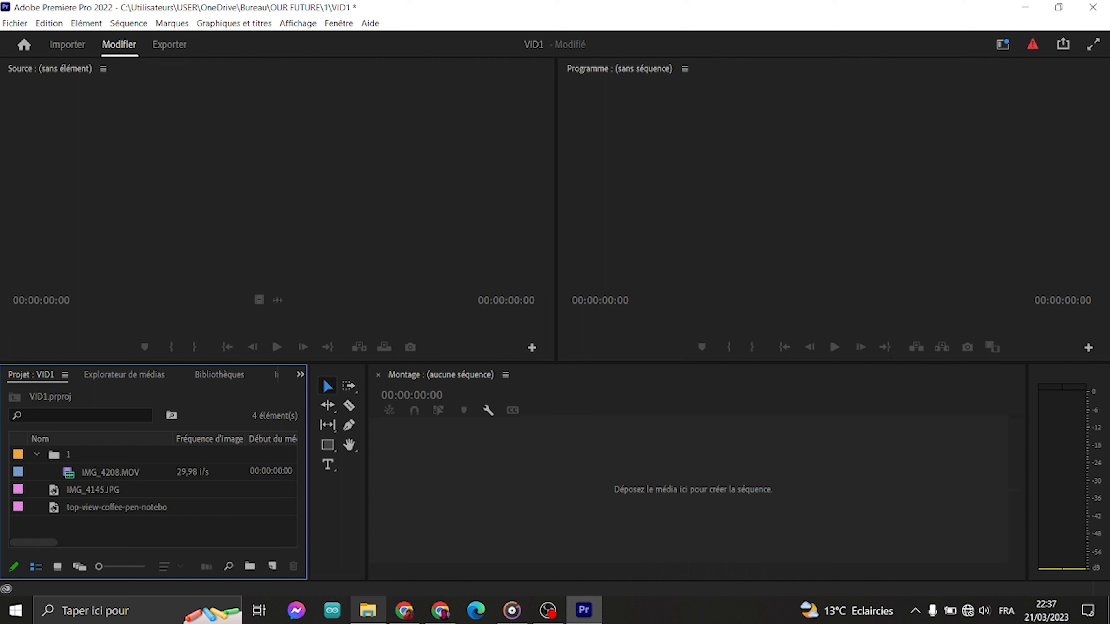
Import IMG_4146.MOV from the IMPORT VIDEO AND IMAGES folder into the project and minimize the folder window.
click(368, 611)
drag(737, 166, 166, 529)
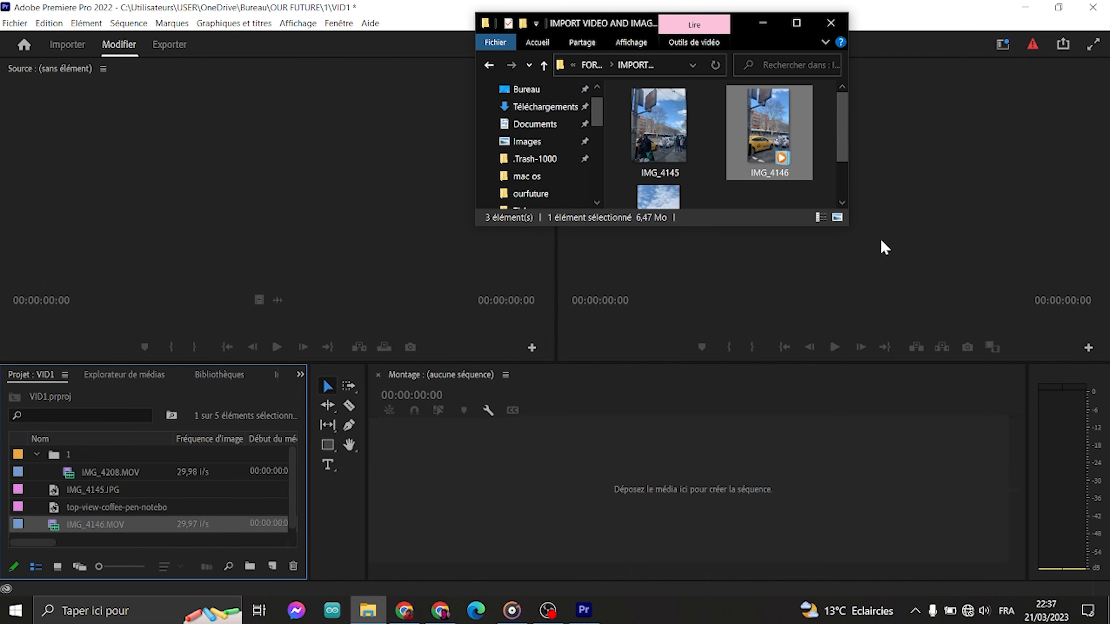
click(762, 24)
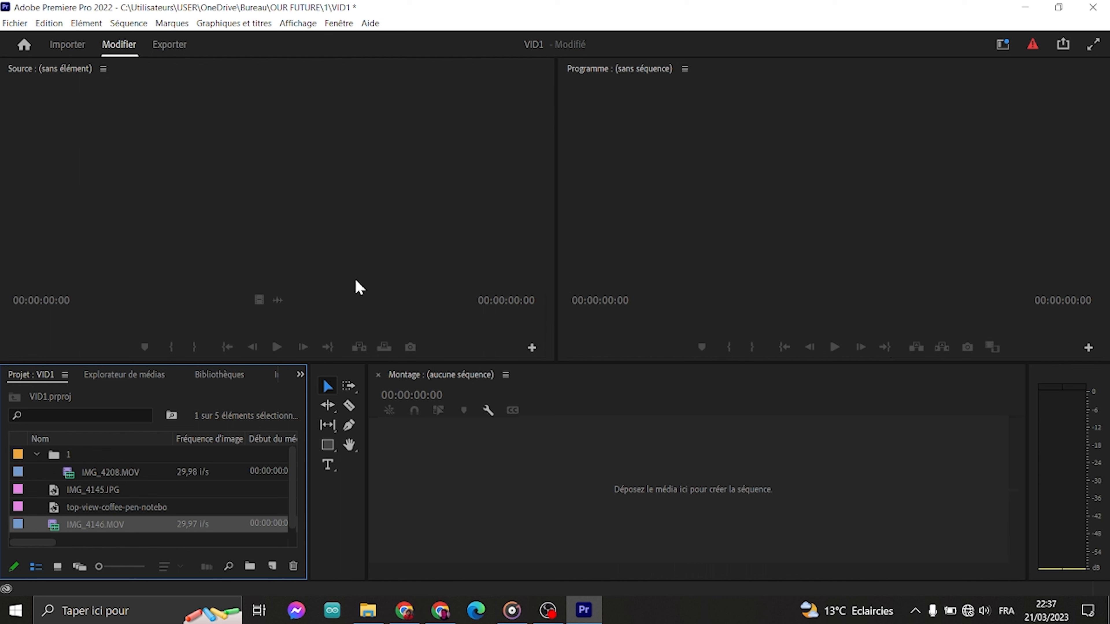
Preview IMG_4208.MOV in the Source monitor and mark in and out points around a section about 00:00:03:29 long.
double_click(104, 472)
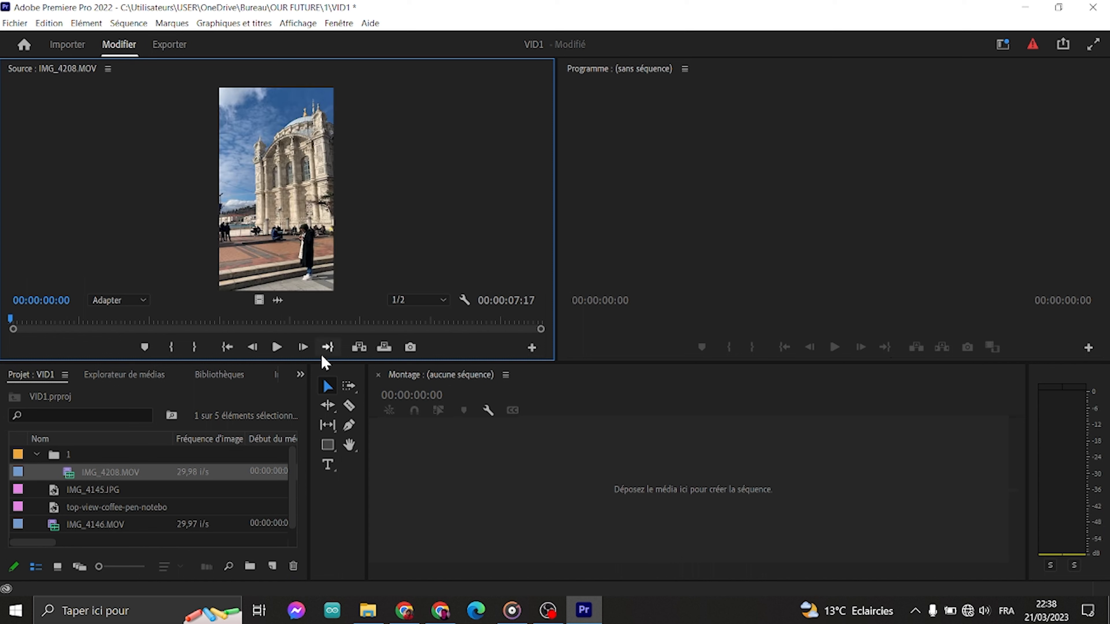
click(272, 349)
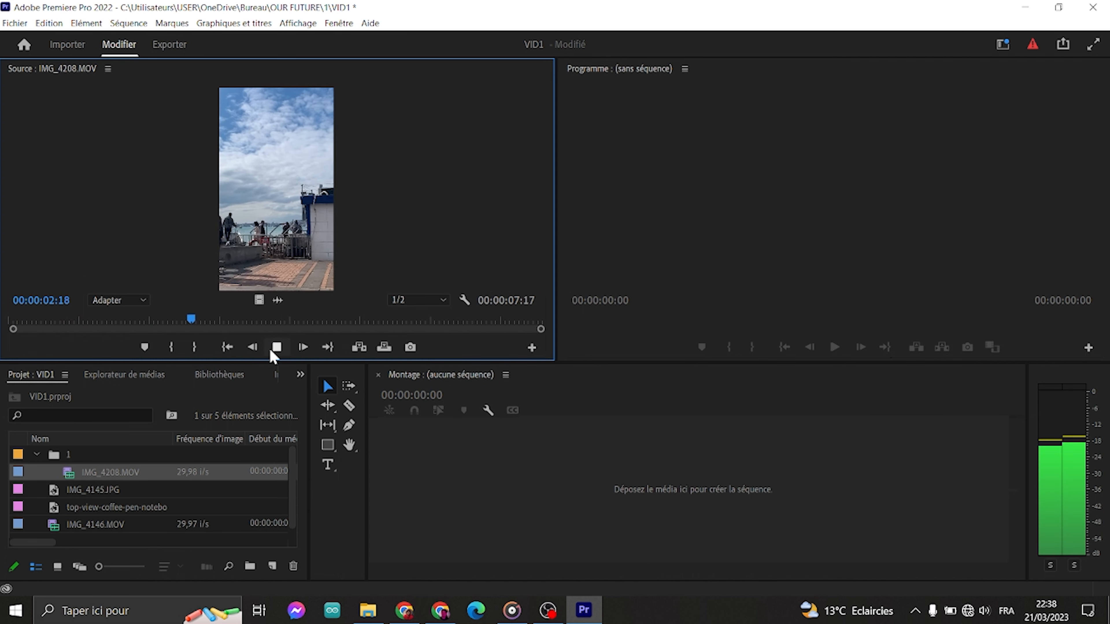
click(270, 350)
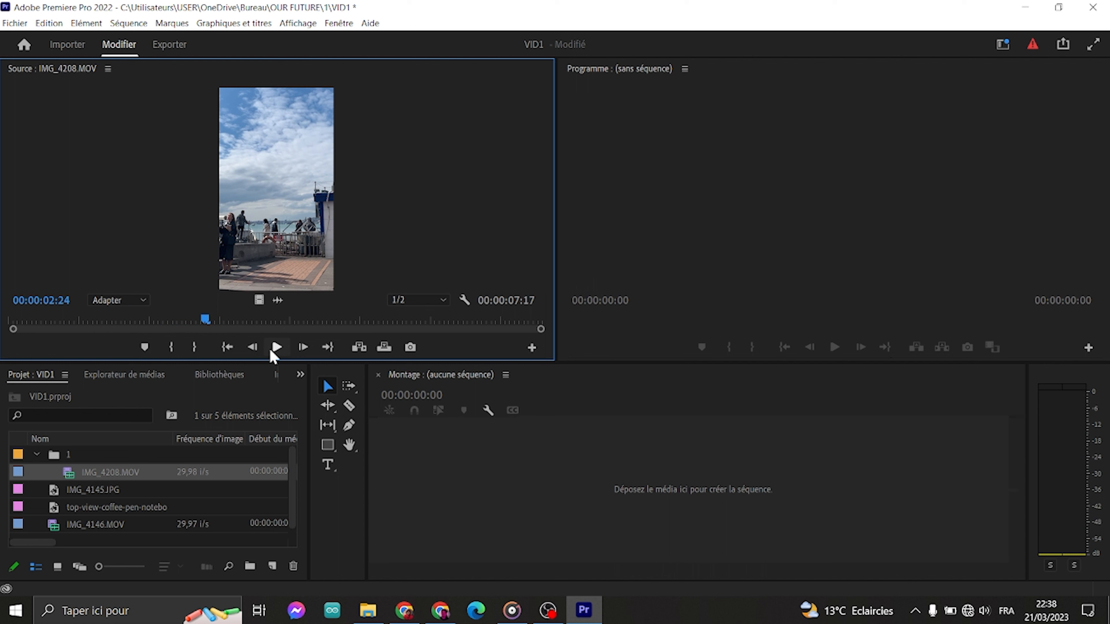
click(172, 347)
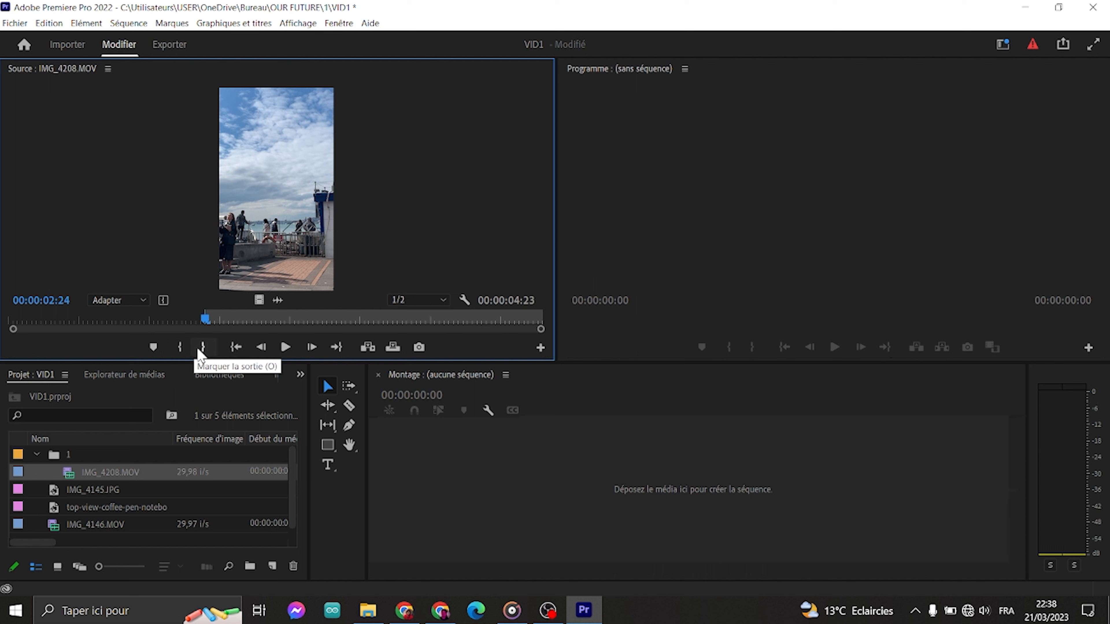
drag(208, 323, 179, 326)
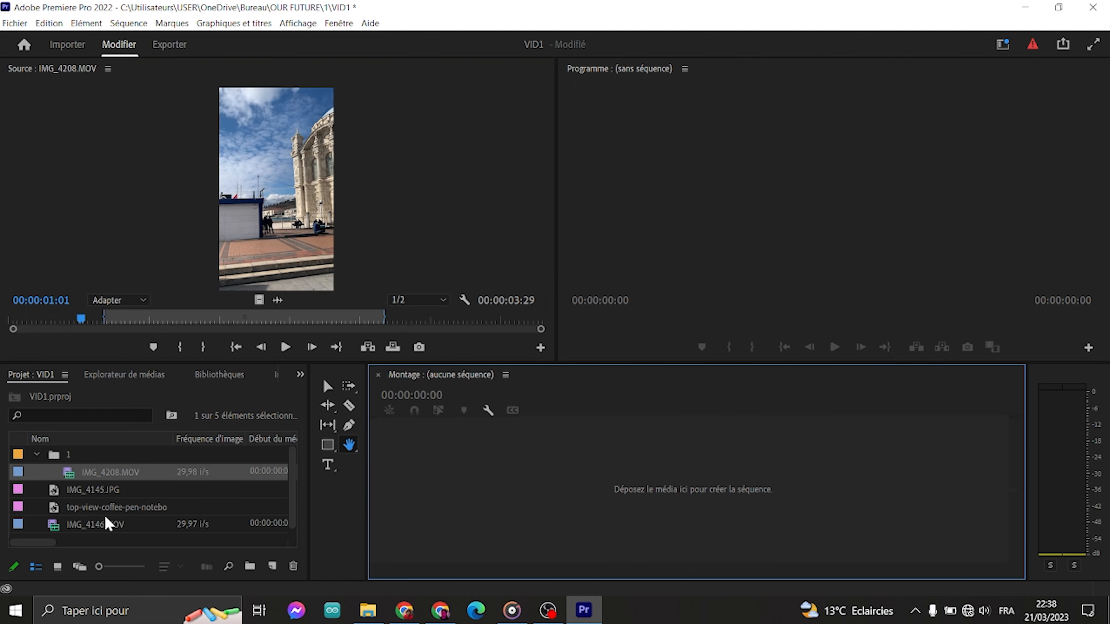
Create a sequence from the marked section of IMG_4208.MOV by placing it on the empty timeline.
click(164, 476)
drag(335, 453, 523, 471)
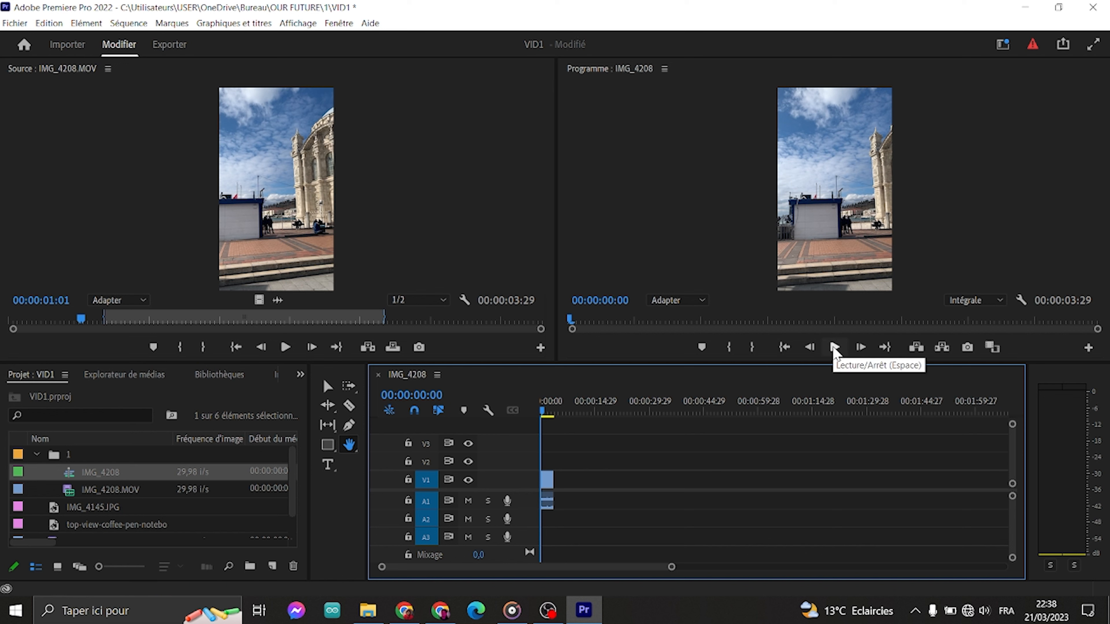
Play the IMG_4208 sequence from its start in the Program monitor.
click(834, 348)
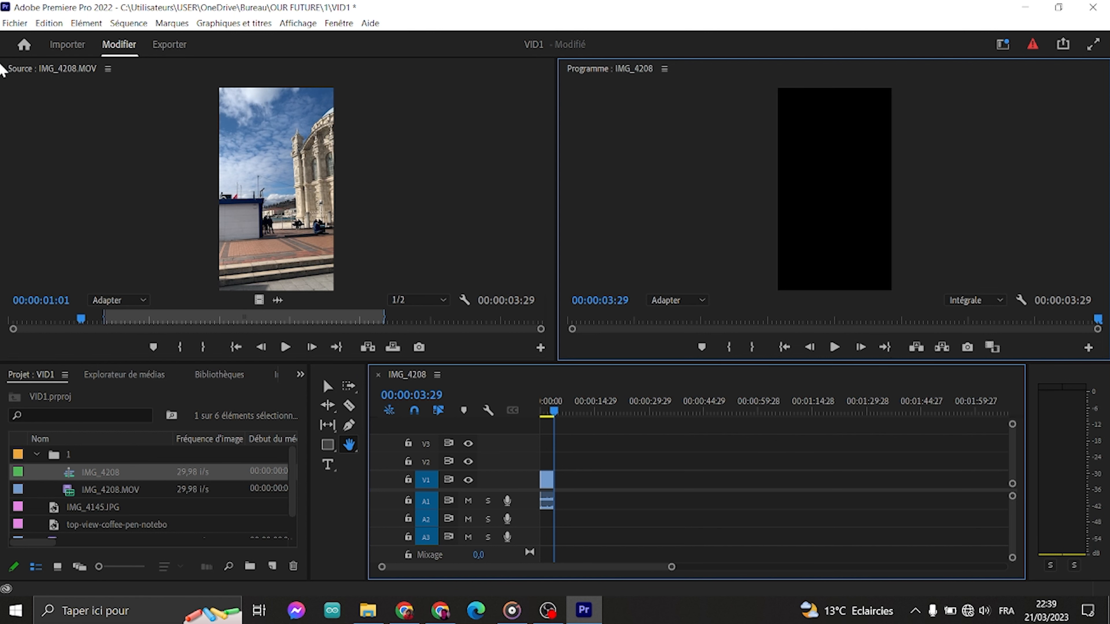
Maximize the Source monitor, try the 100 % zoom level, and restore the Adapter fit and the original panel layout.
click(70, 73)
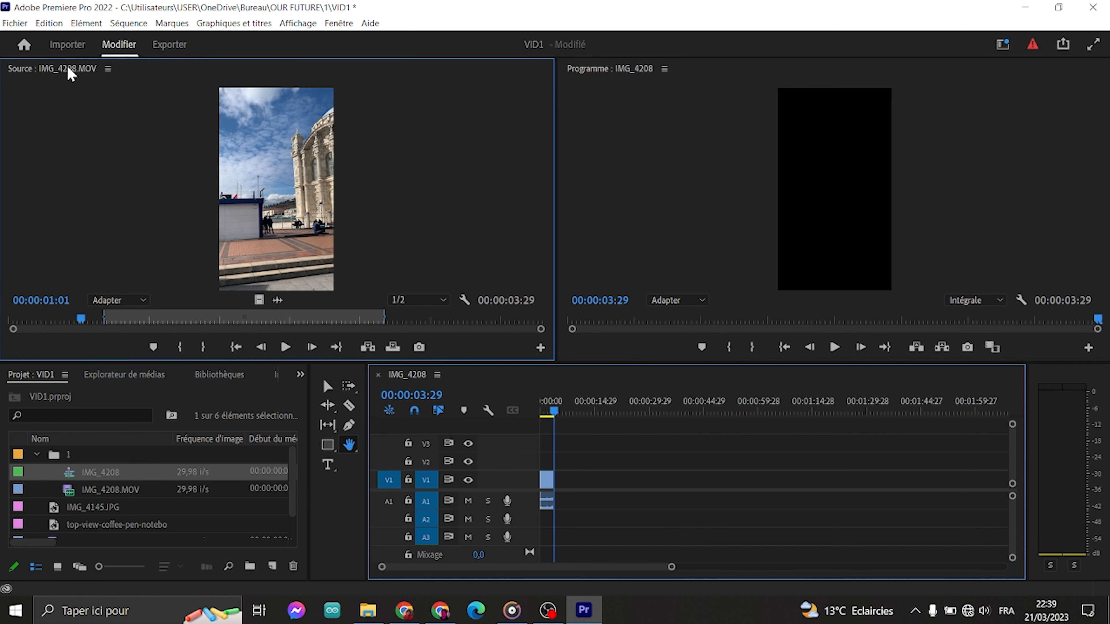
double_click(31, 70)
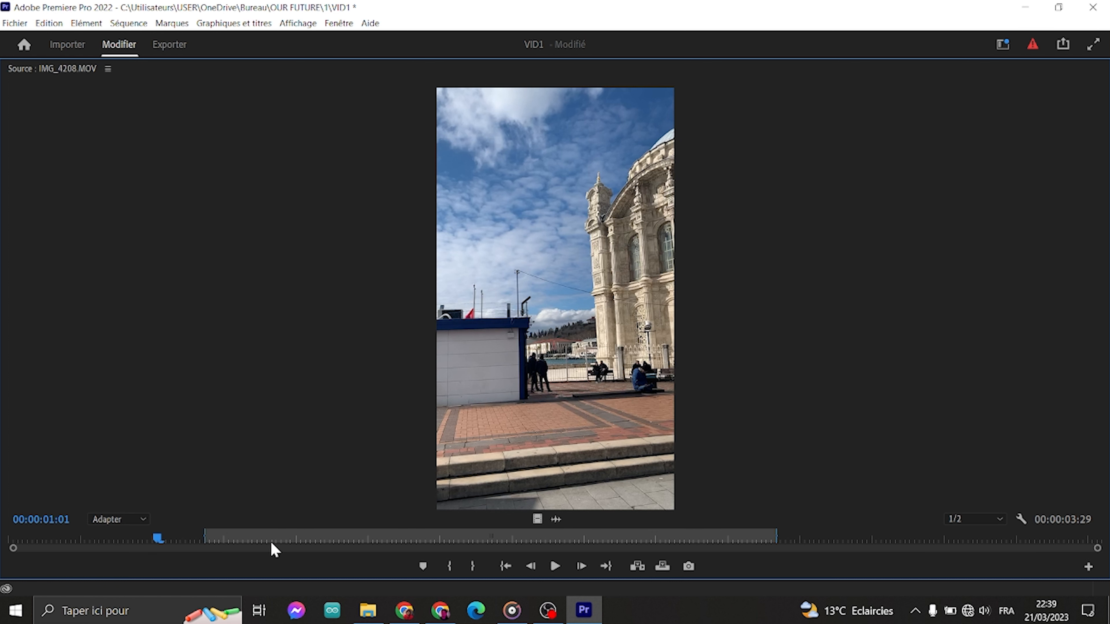
click(139, 521)
click(114, 457)
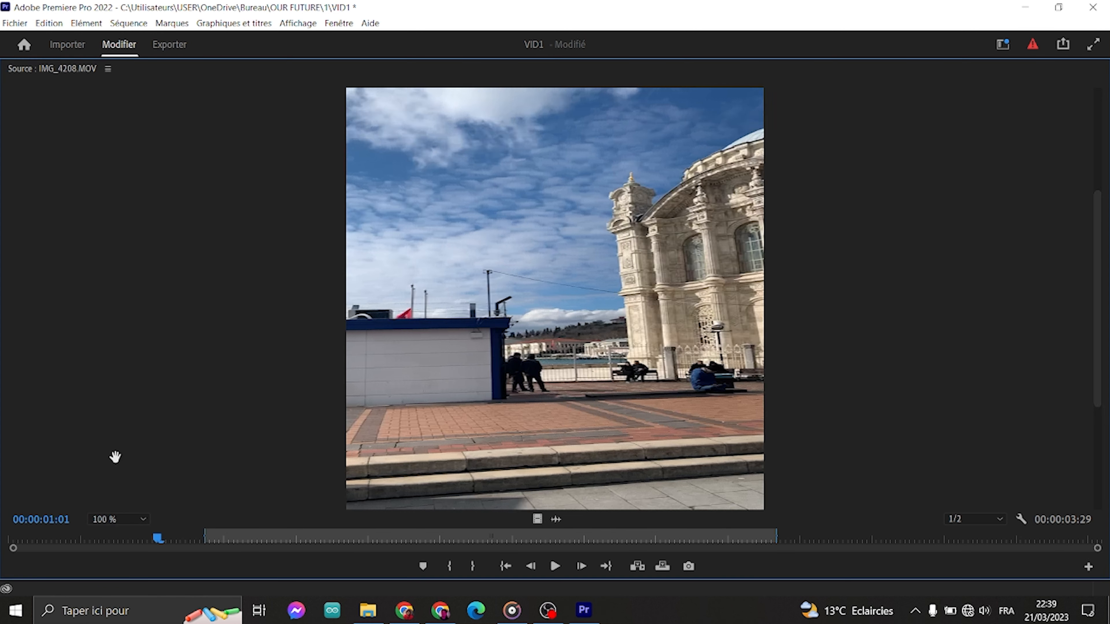
click(131, 522)
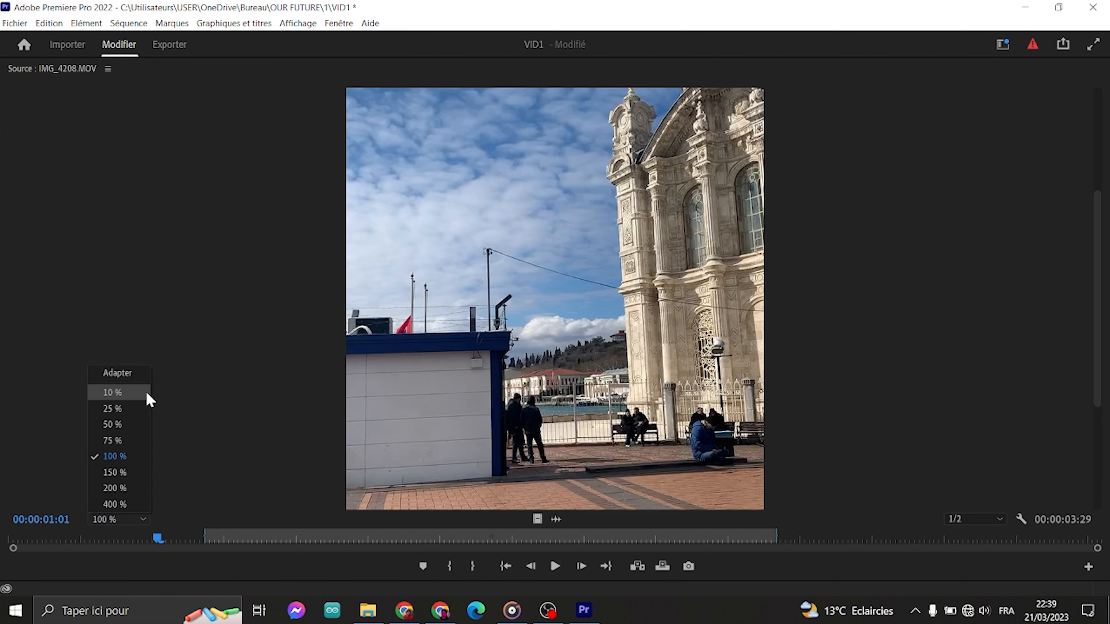
click(121, 376)
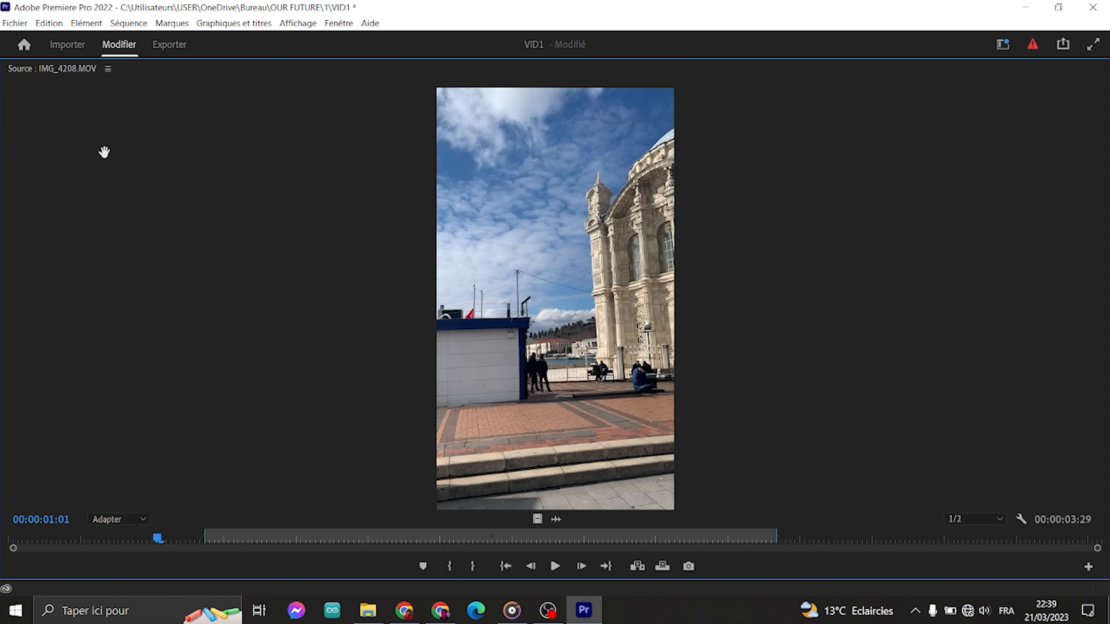
double_click(59, 70)
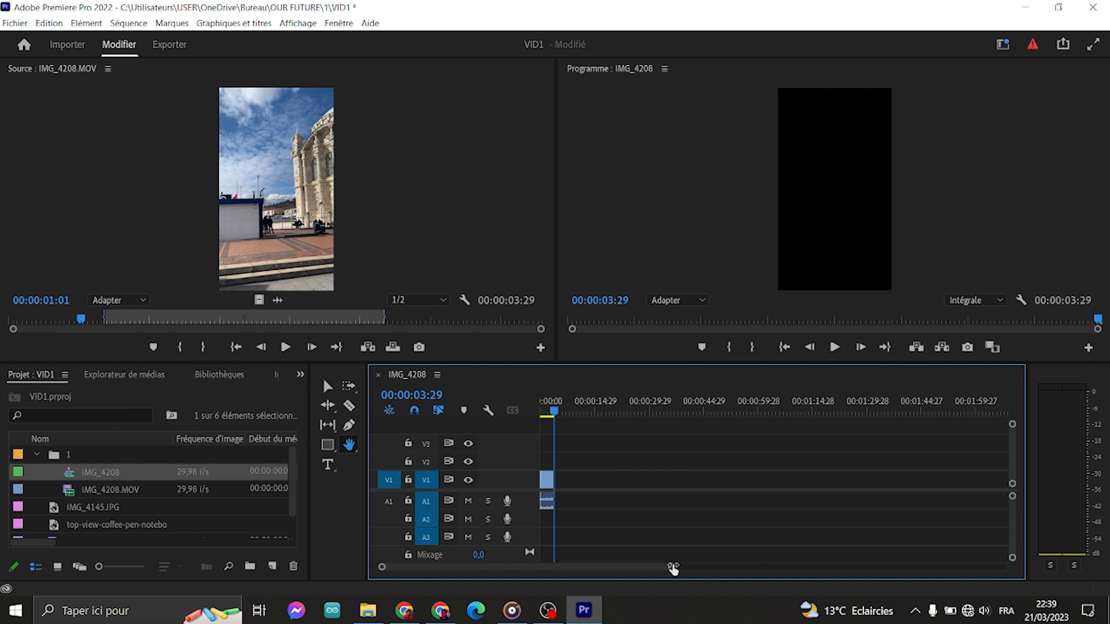
Select the IMG_4208.MOV clip on the enlarged timeline and play the sequence from 00:00:00:12.
drag(673, 567, 654, 582)
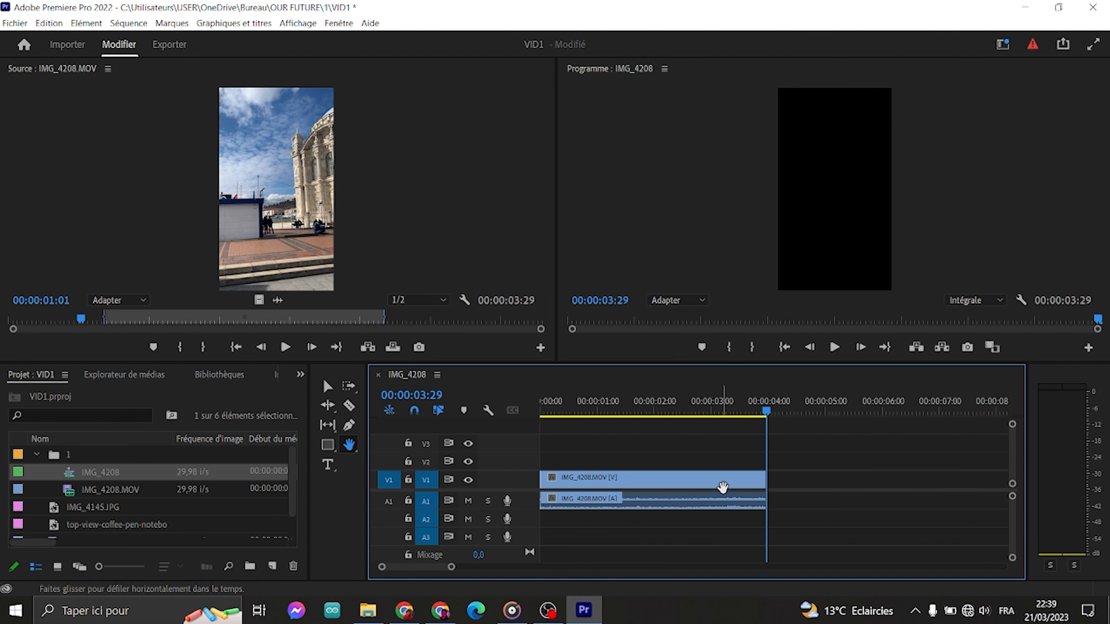
click(329, 387)
click(682, 502)
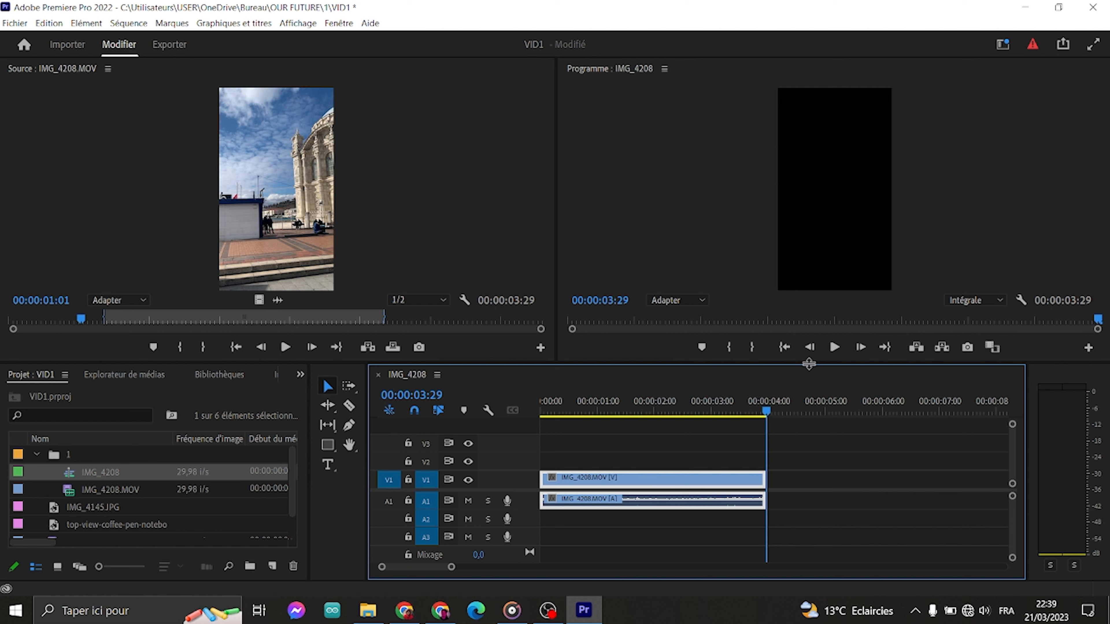
drag(769, 416, 563, 411)
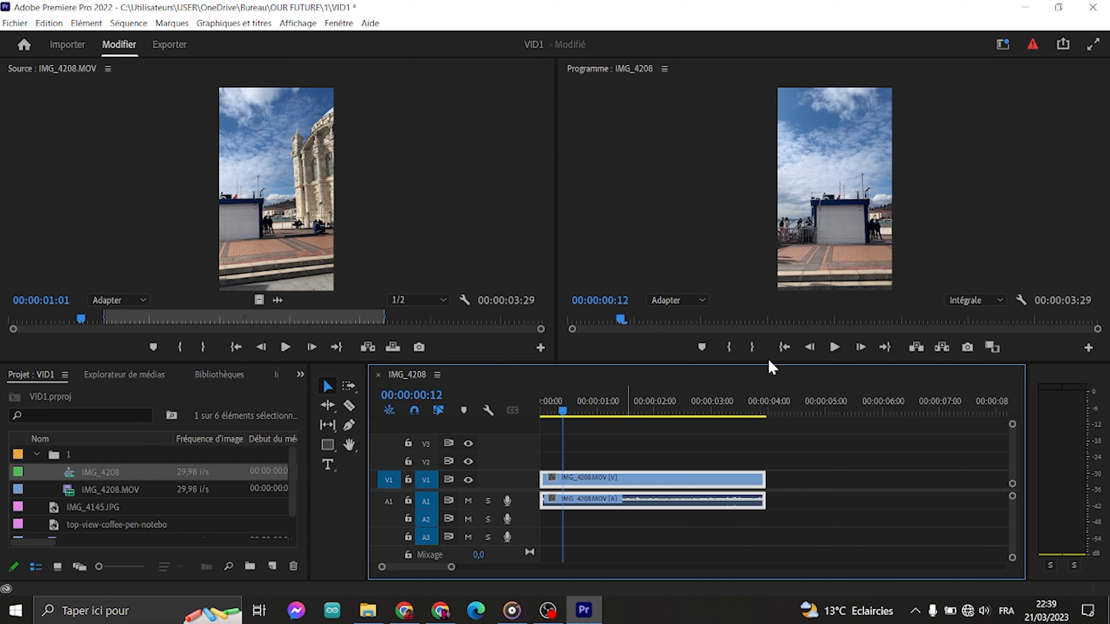
click(835, 348)
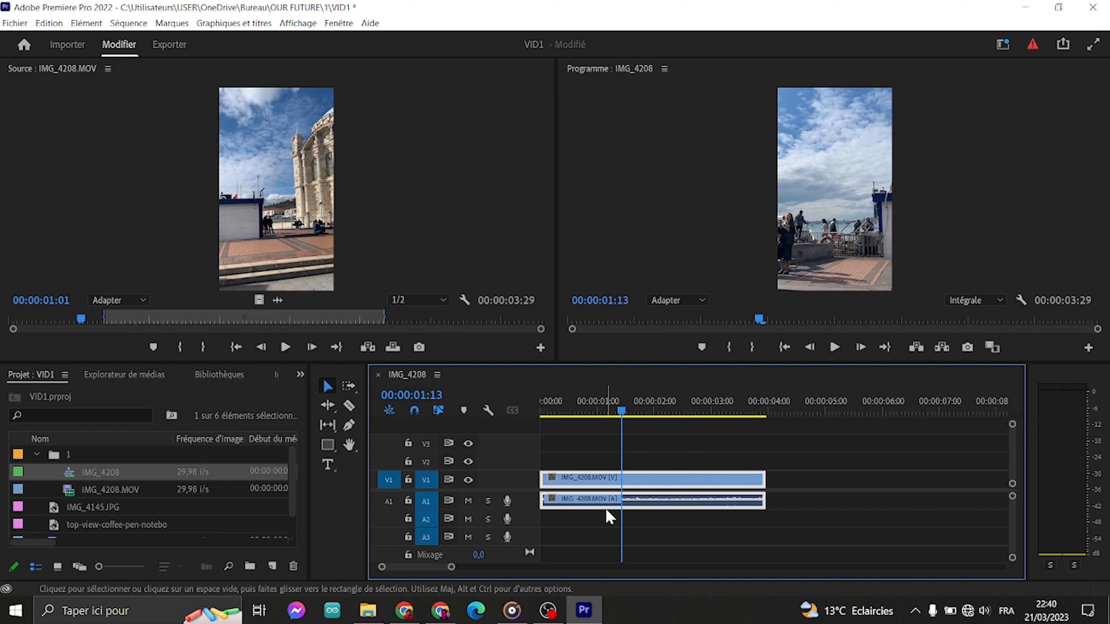
Open IMG_4146.MOV in the Source monitor and view its audio waveform before returning to the video image.
scroll(49, 523, down, 1)
double_click(91, 524)
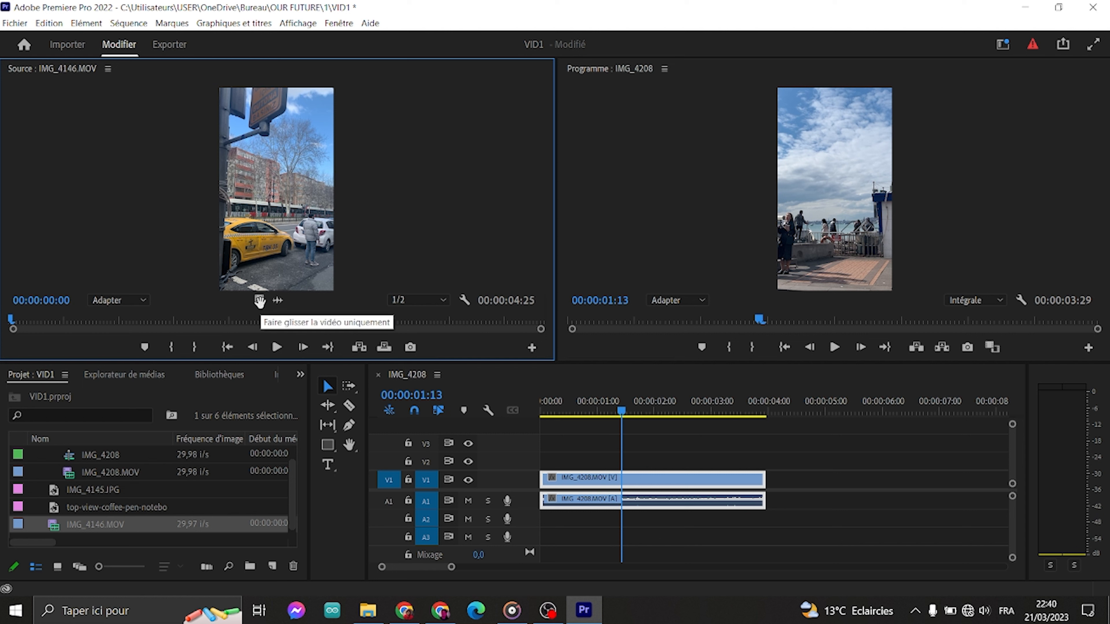
click(278, 301)
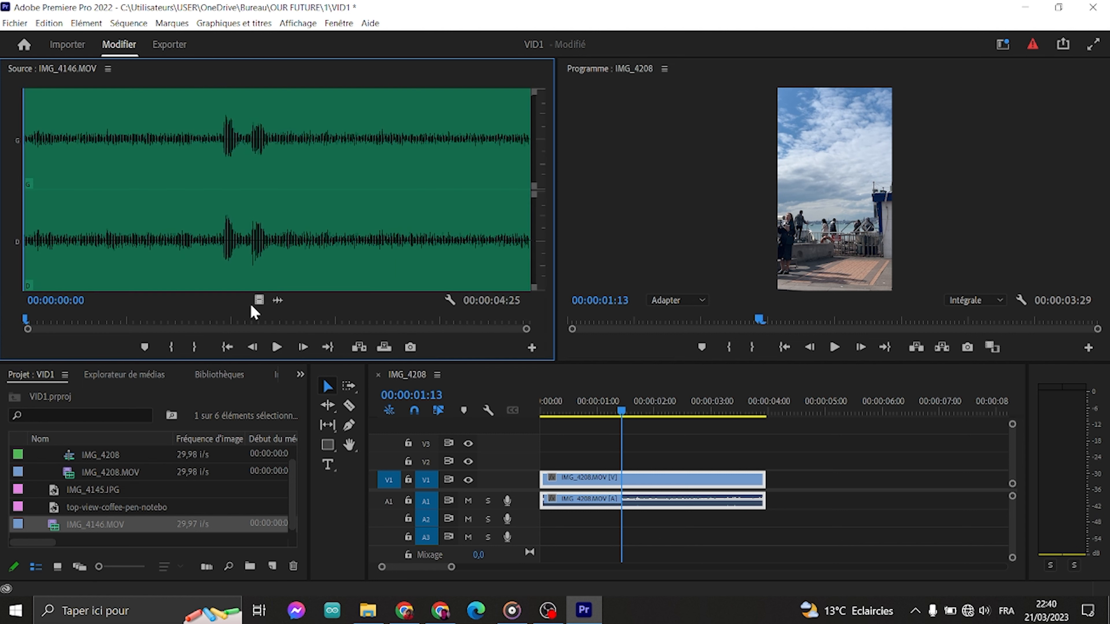
click(258, 300)
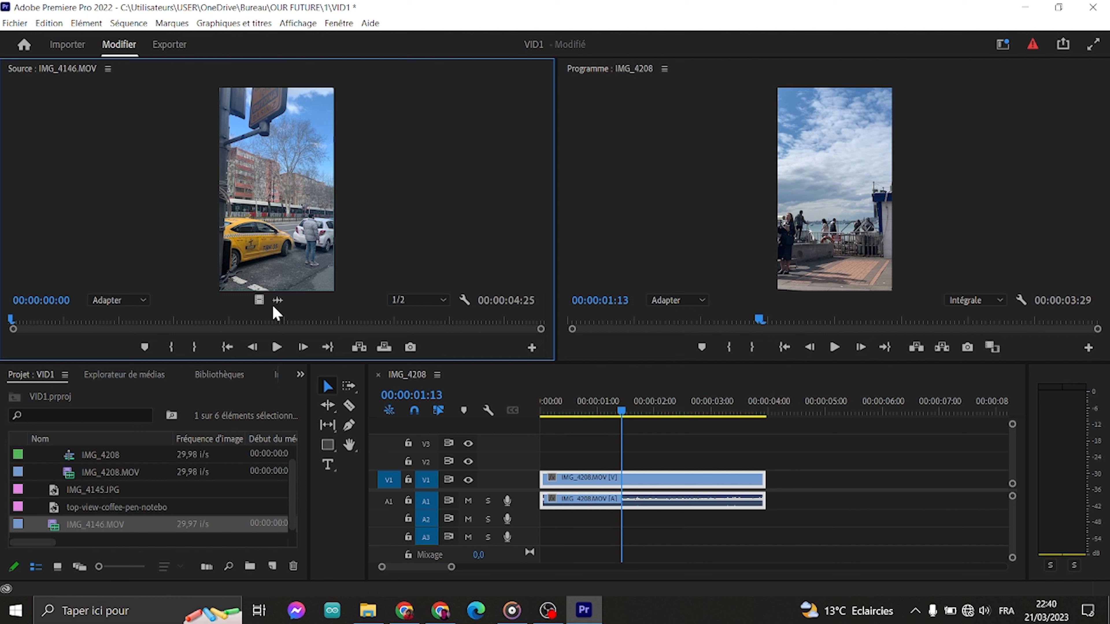
Display the audio waveform of IMG_4146.MOV and add its audio alone as a separate item in the project.
click(279, 298)
click(278, 214)
drag(280, 205, 203, 501)
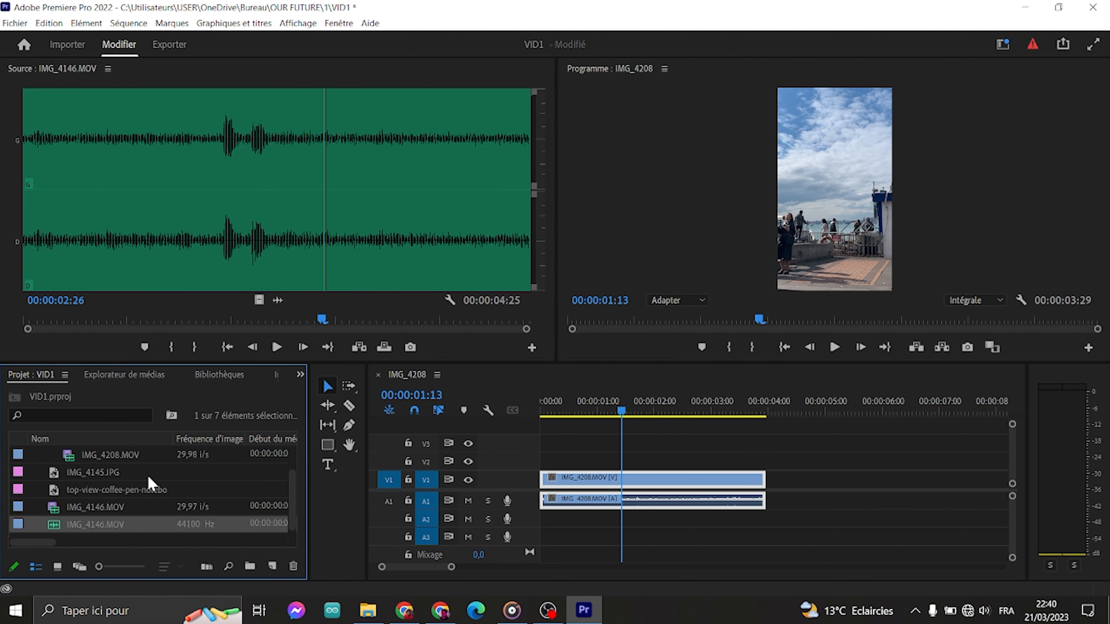
Place the audio-only IMG_4146.MOV item on track A1 directly after the IMG_4208.MOV clip.
scroll(140, 473, up, 2)
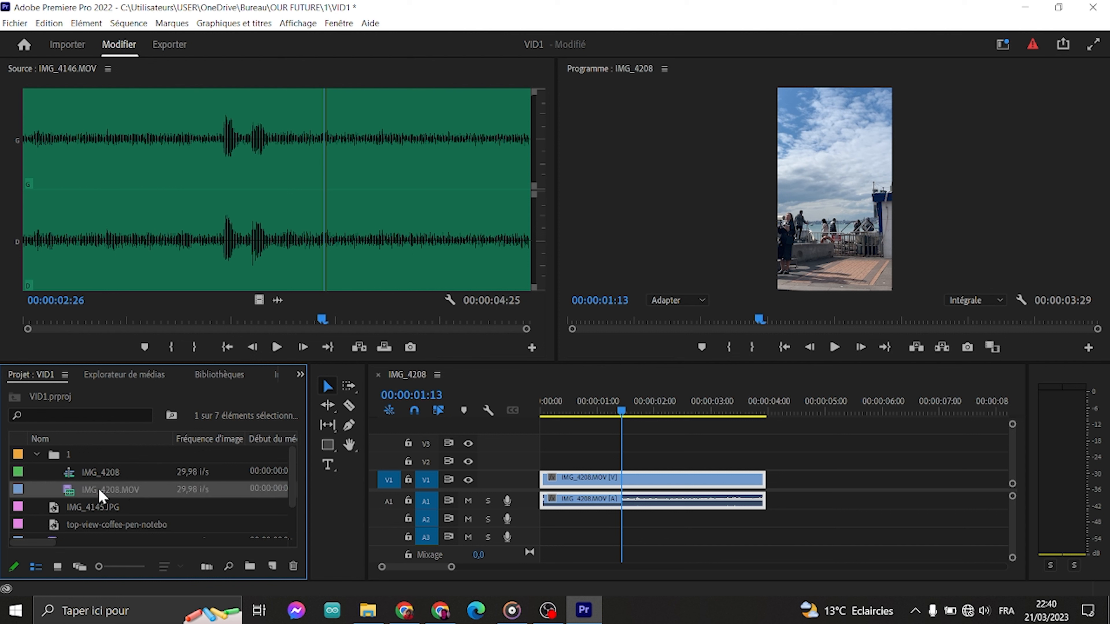
scroll(105, 498, down, 2)
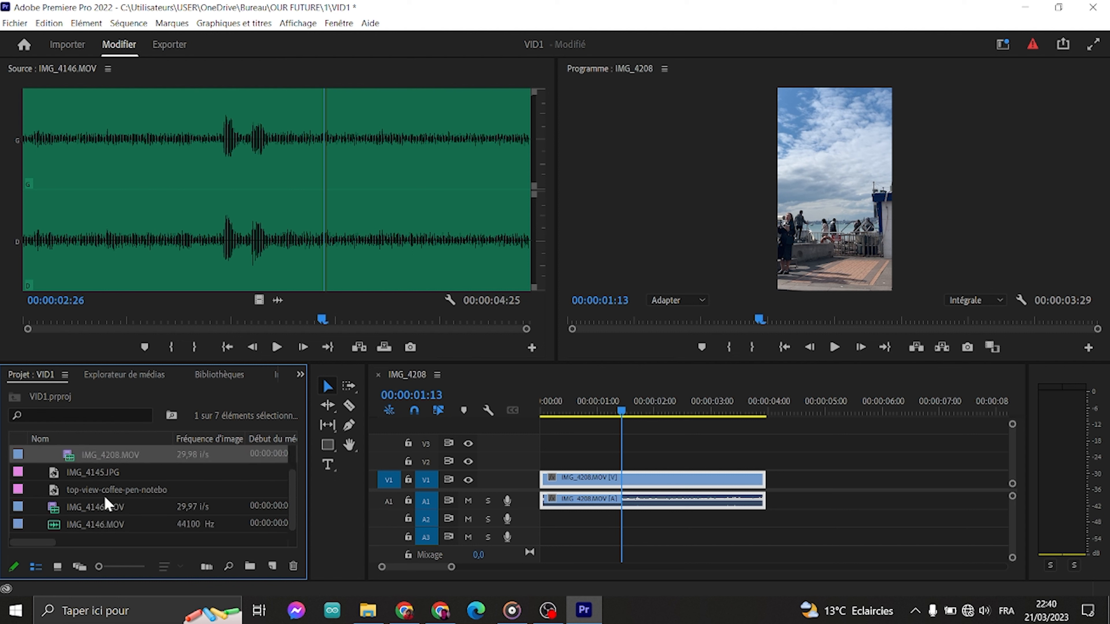
click(92, 525)
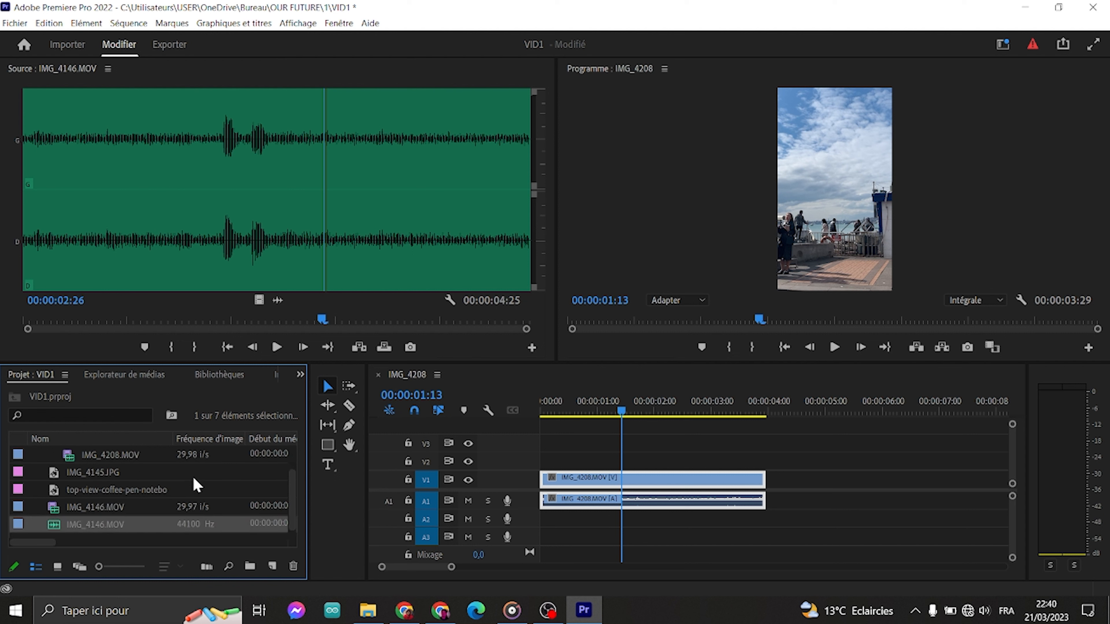
drag(52, 525, 763, 501)
scroll(765, 504, down, 3)
click(784, 506)
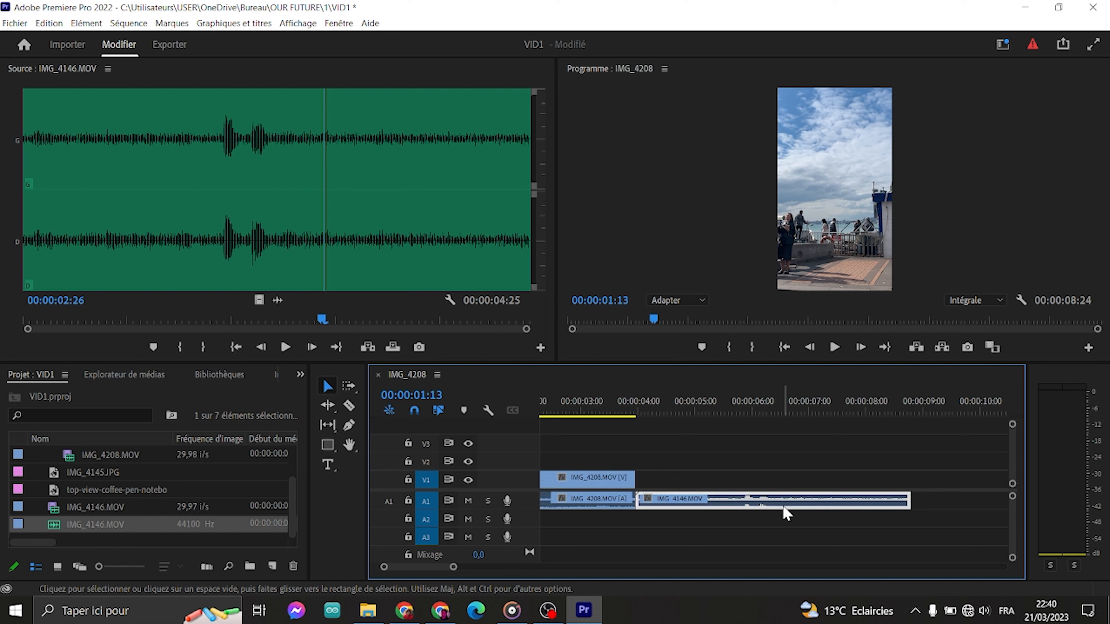
Move the Source playhead of IMG_4146.MOV to 00:00:02:08 and switch the Source monitor back to the video image.
click(261, 316)
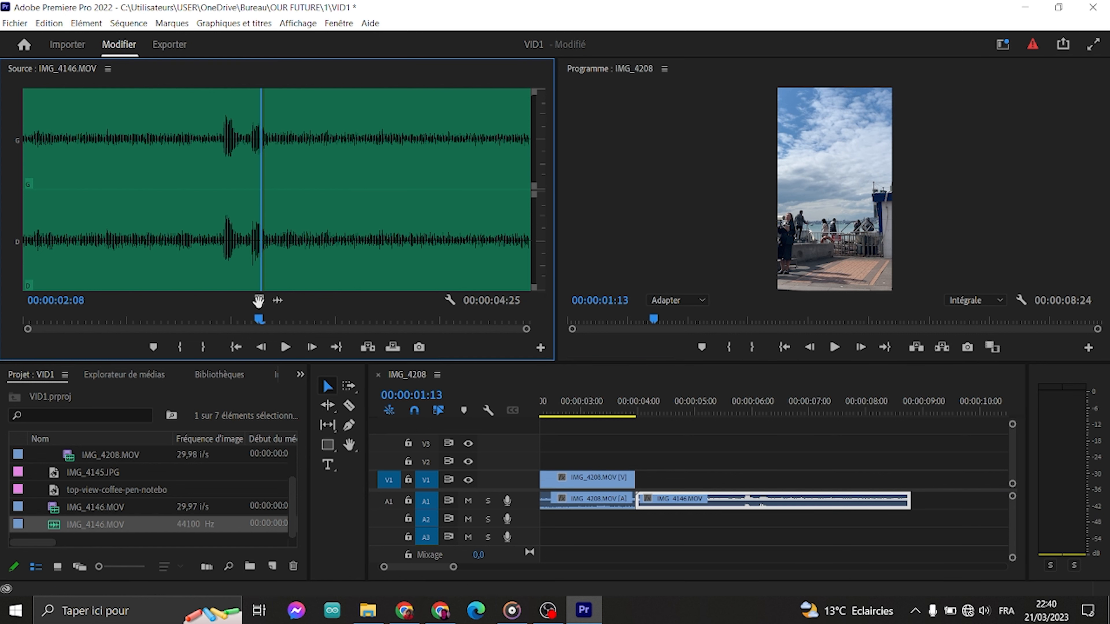
click(259, 301)
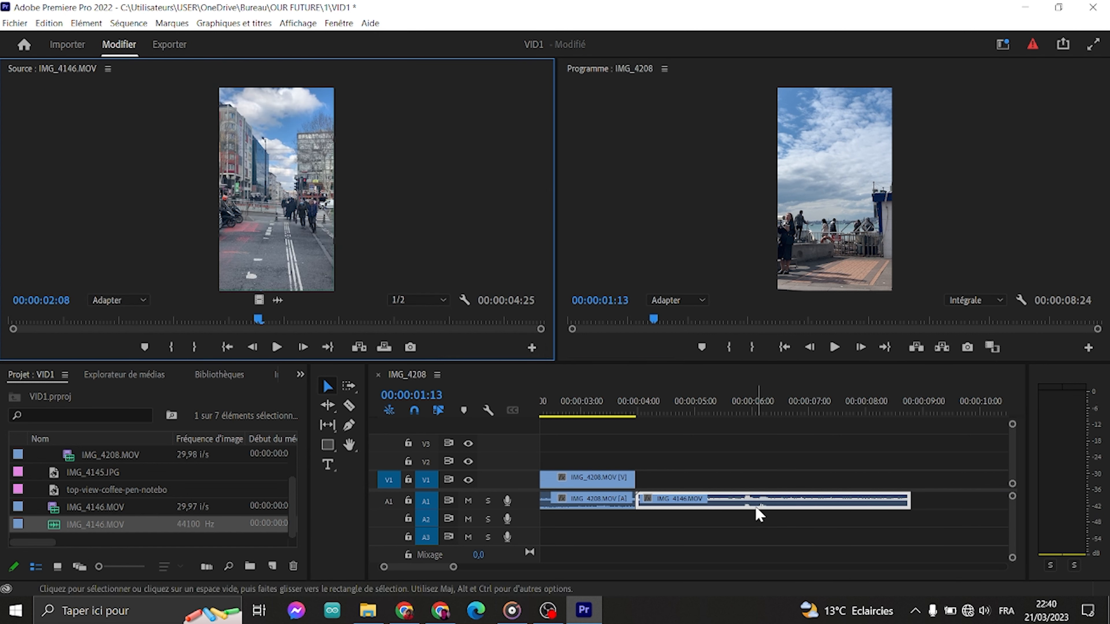
scroll(743, 490, up, 5)
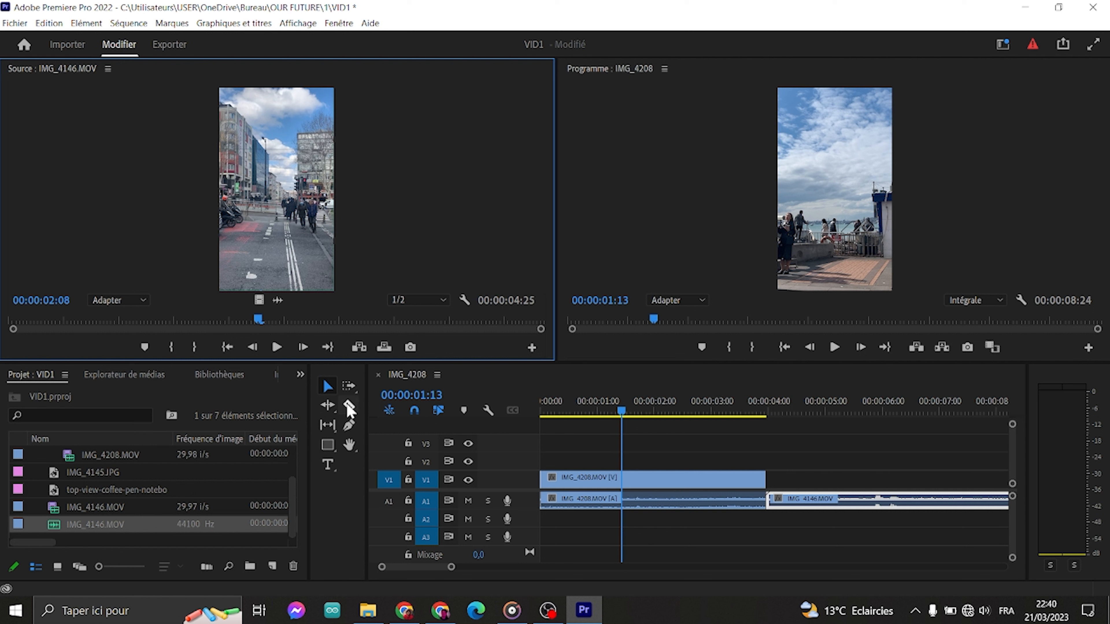
Cut the IMG_4208.MOV clip into three pieces with the Razor tool, at about 00:00:01:29 and 00:00:03:04, and return to the Selection tool.
click(327, 386)
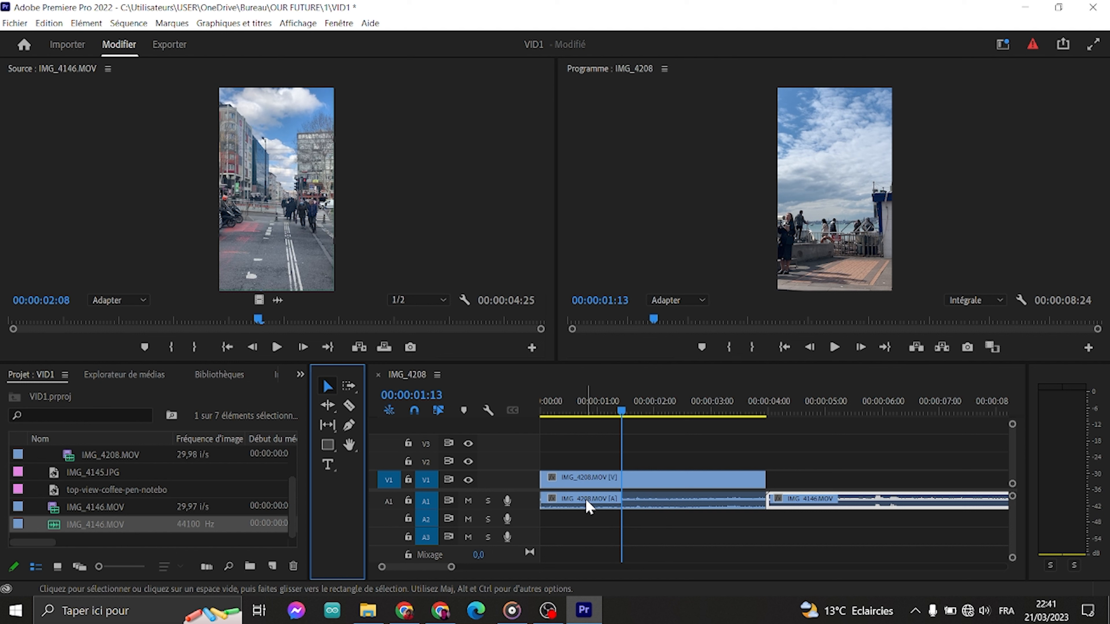
key(c)
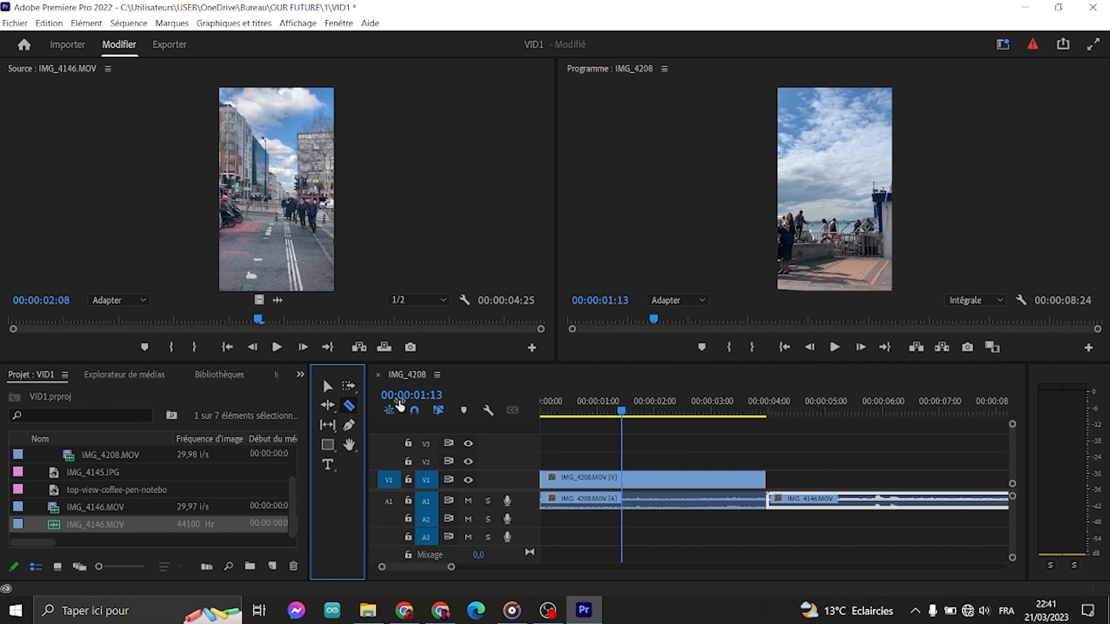
click(653, 478)
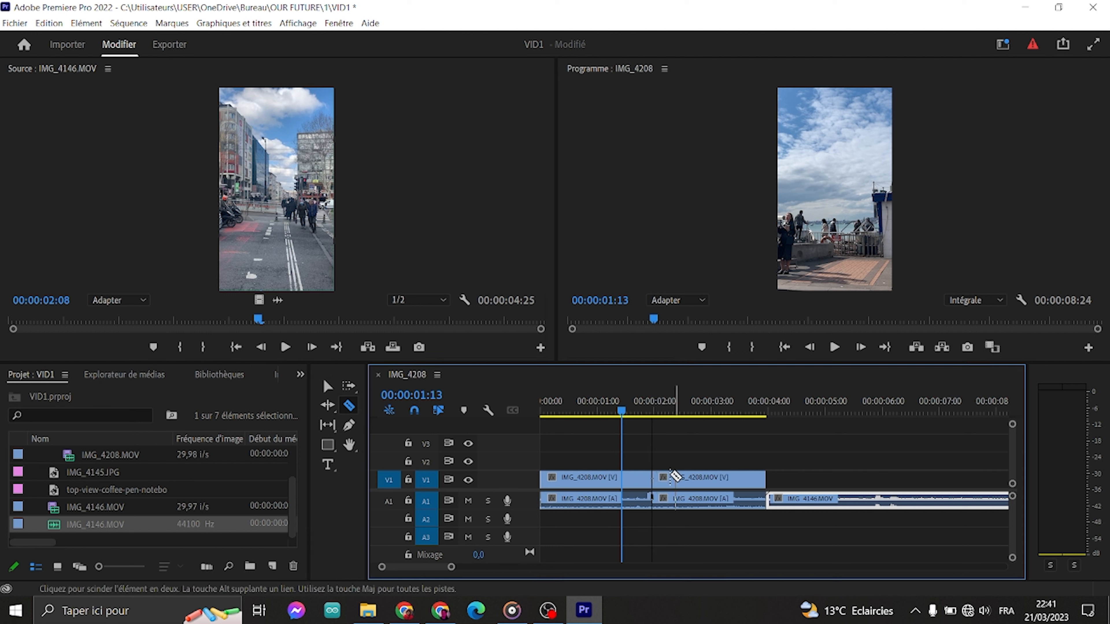
click(720, 479)
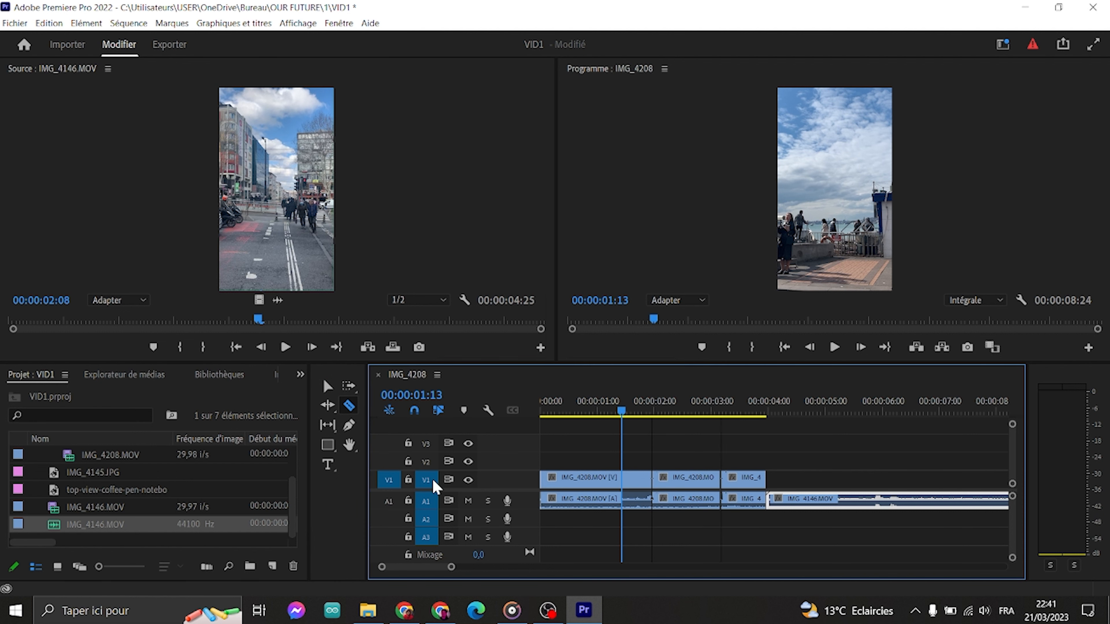
click(328, 386)
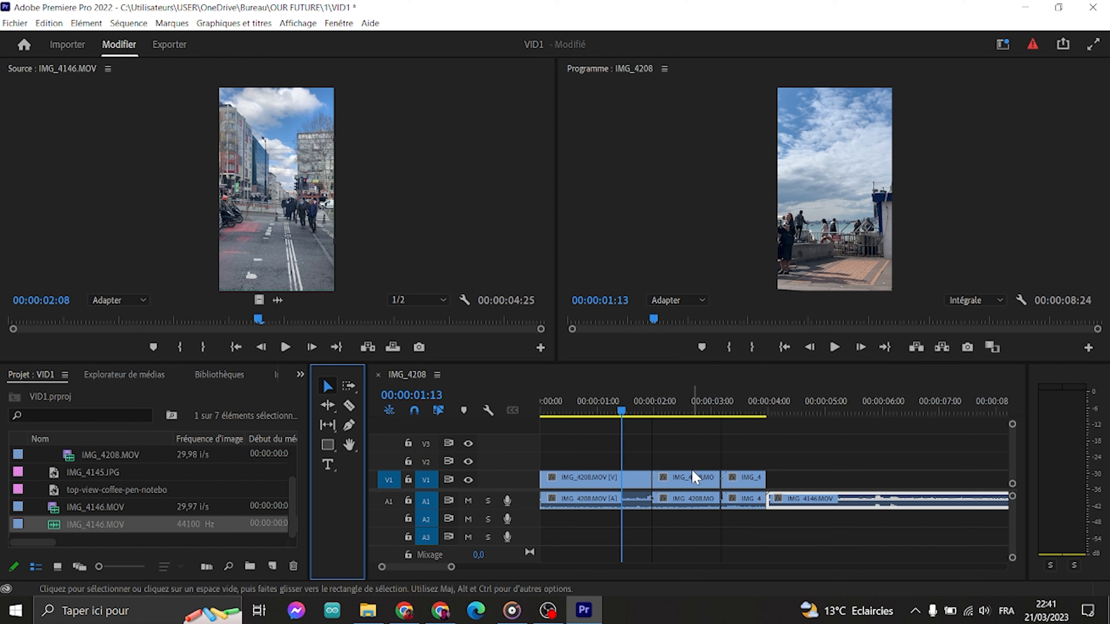
Delete only the audio of the middle IMG_4208.MOV piece on track A1, keeping its video.
click(693, 480)
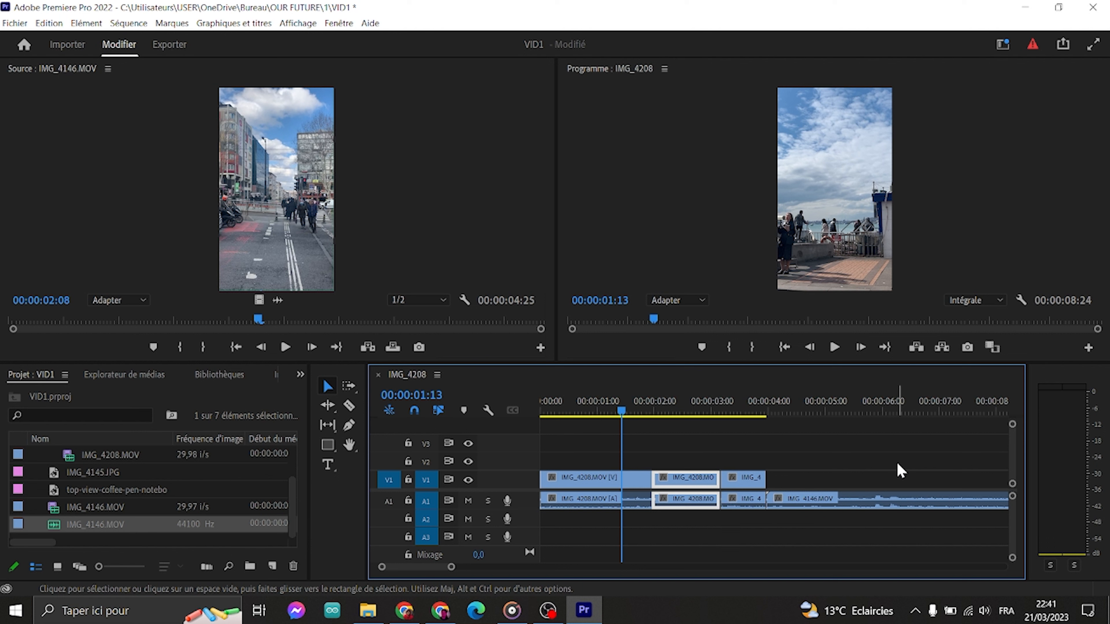
click(891, 474)
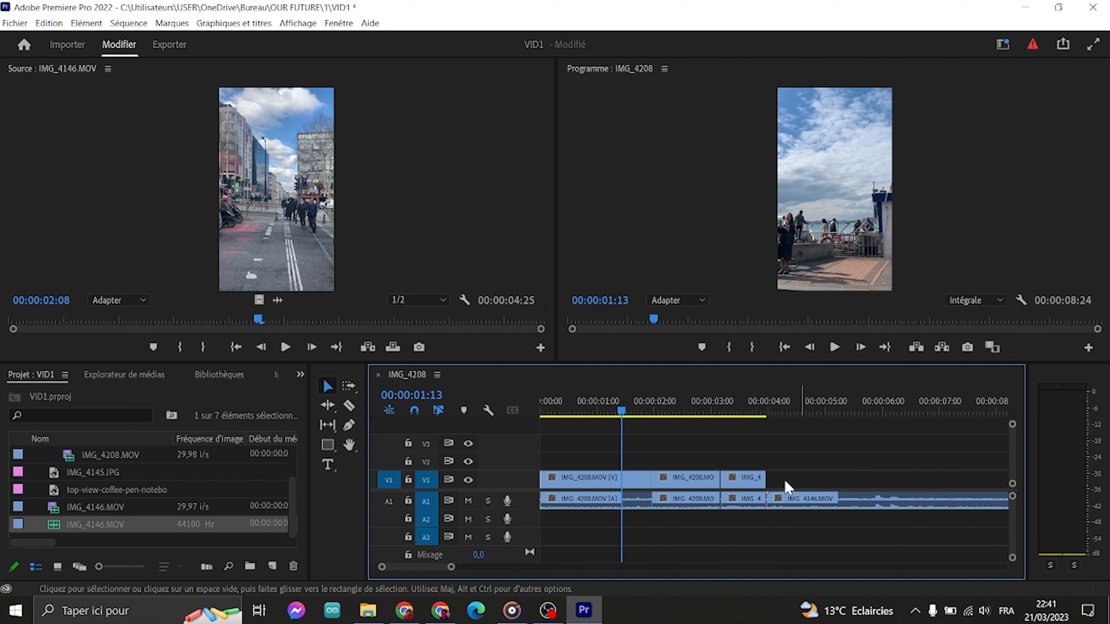
click(697, 507)
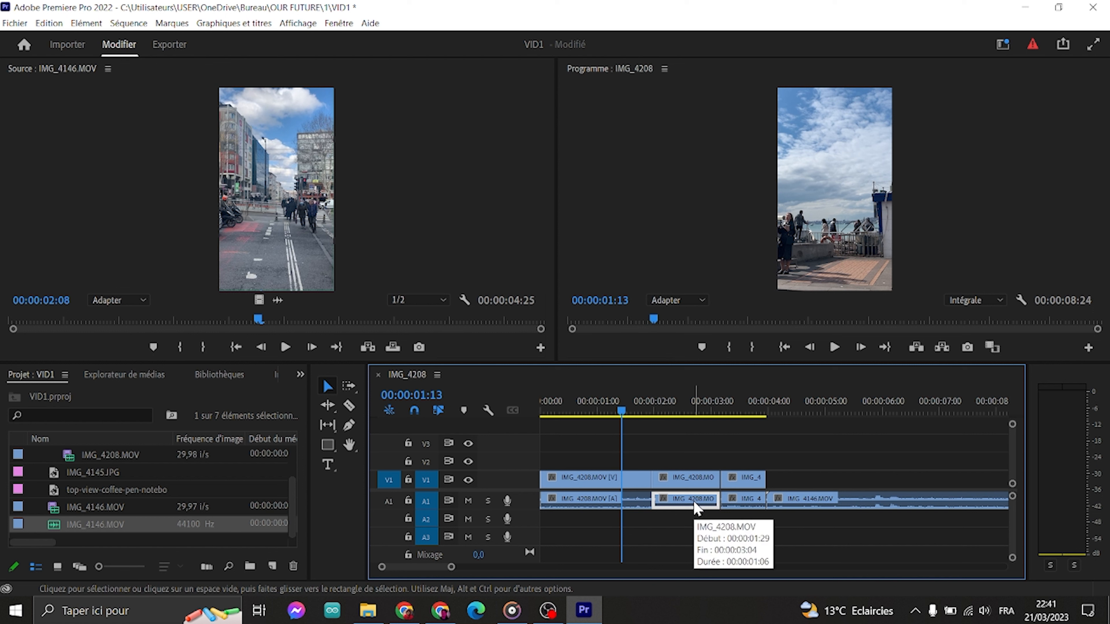
key(Delete)
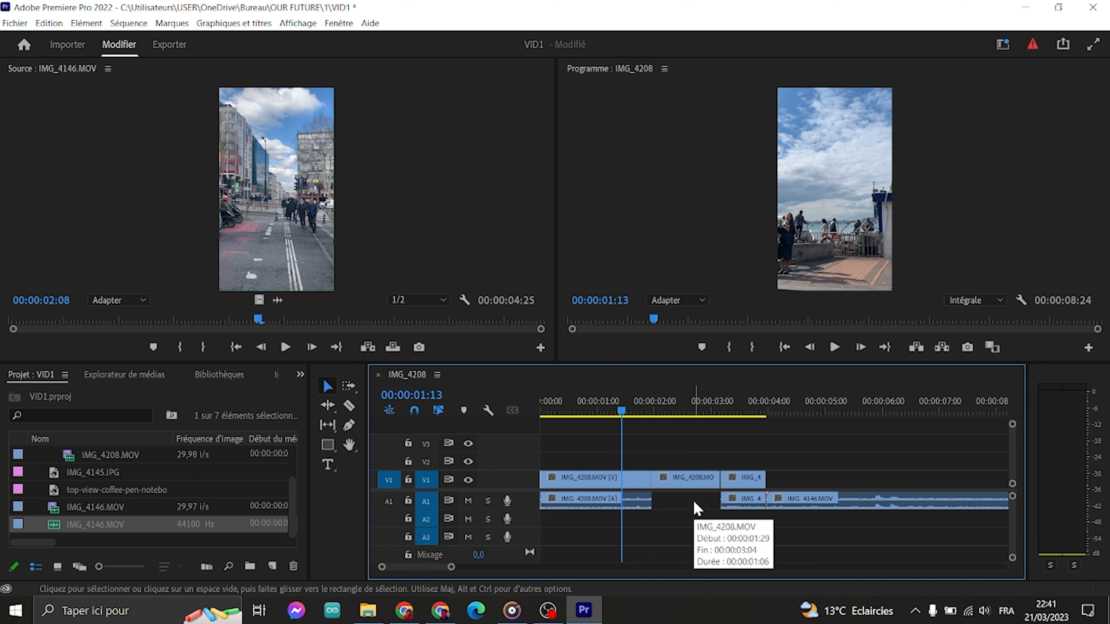
Return the playhead to the sequence start and move the middle IMG_4208.MOV video piece to track V3, above the start of the IMG_4146.MOV audio.
key(Home)
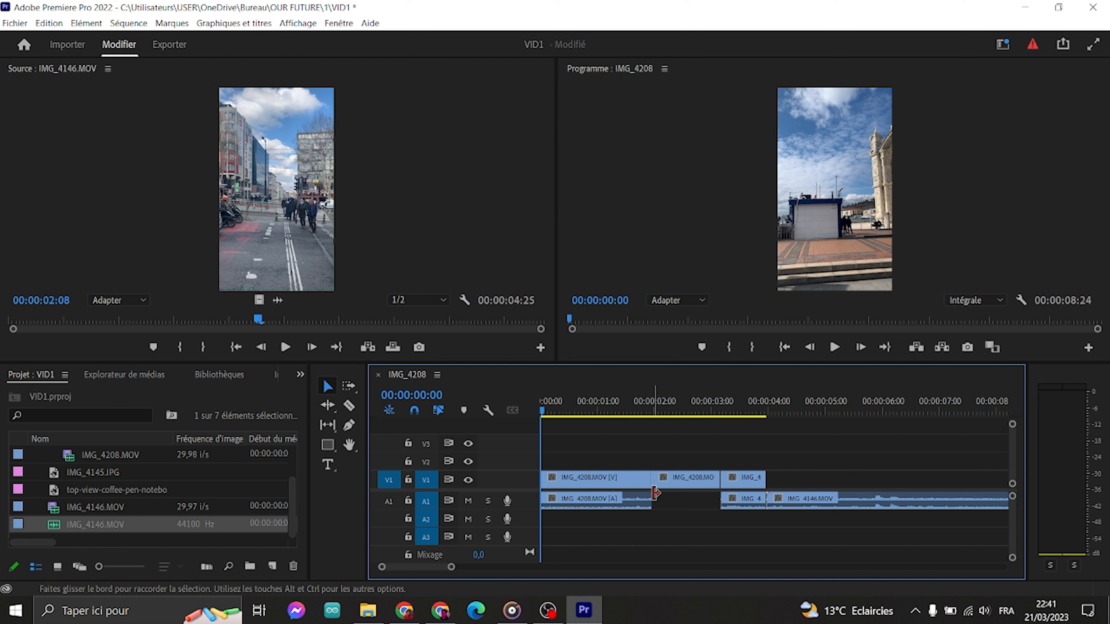
drag(681, 476, 804, 453)
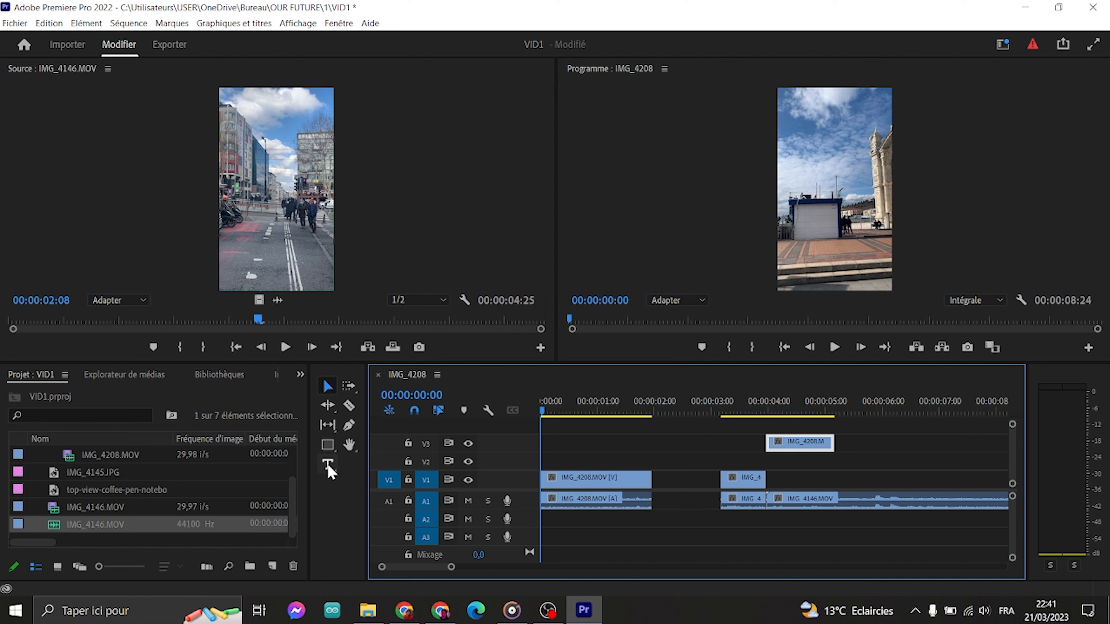
Add the text FDBFNFHN over the video in the Program monitor at the start of the sequence.
key(t)
click(806, 245)
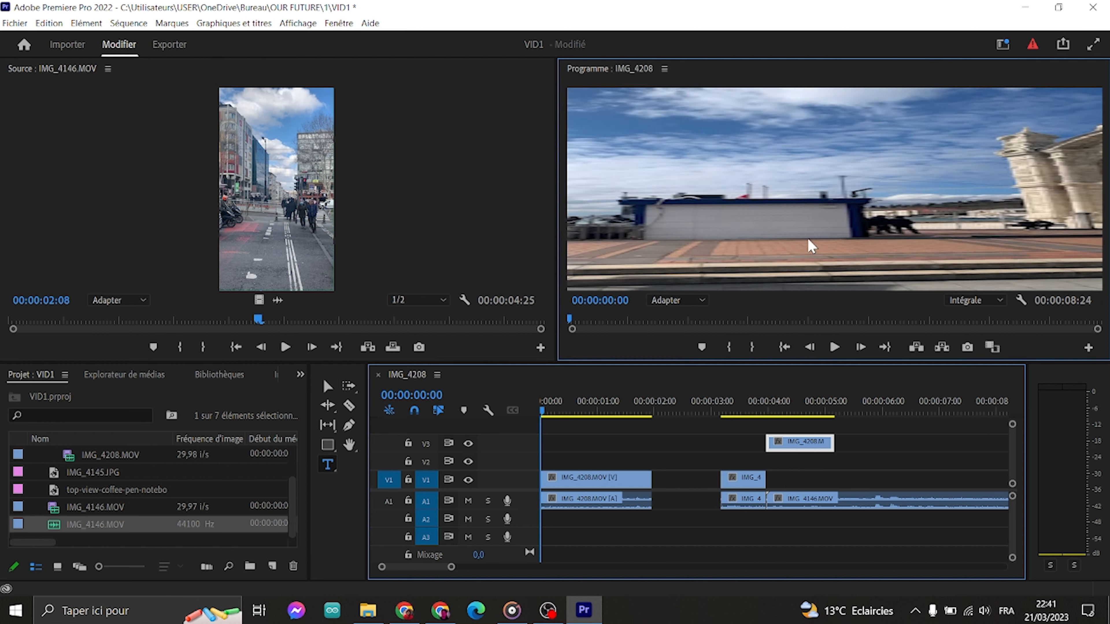
text(FDBFNFHN)
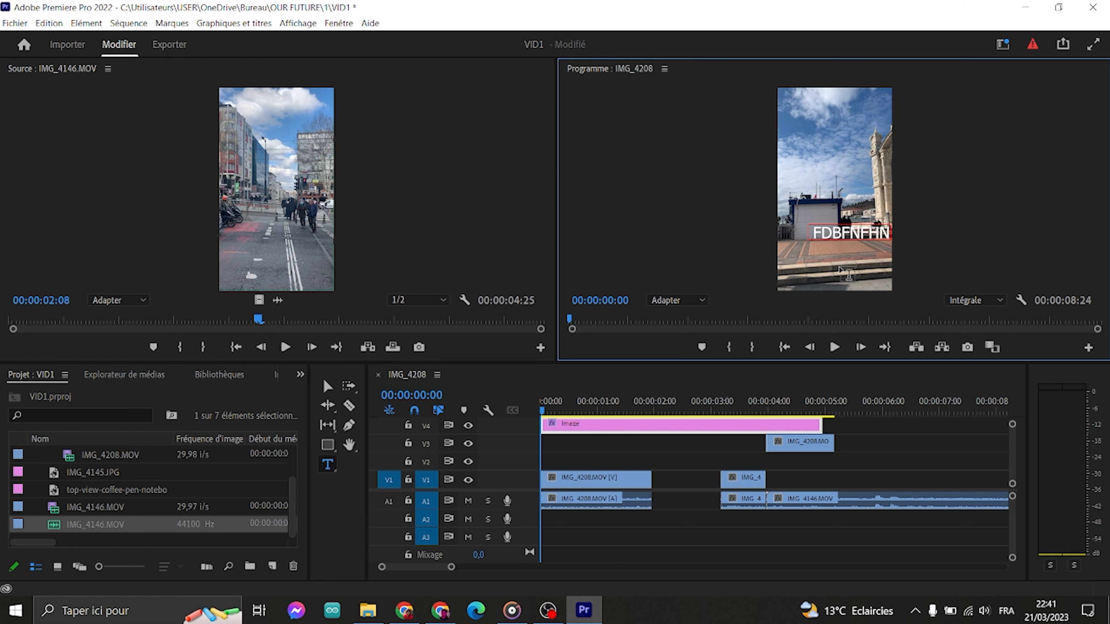
Draw a filled rectangle with the Rectangle tool above the FDBFNFHN text in the Program monitor.
click(321, 533)
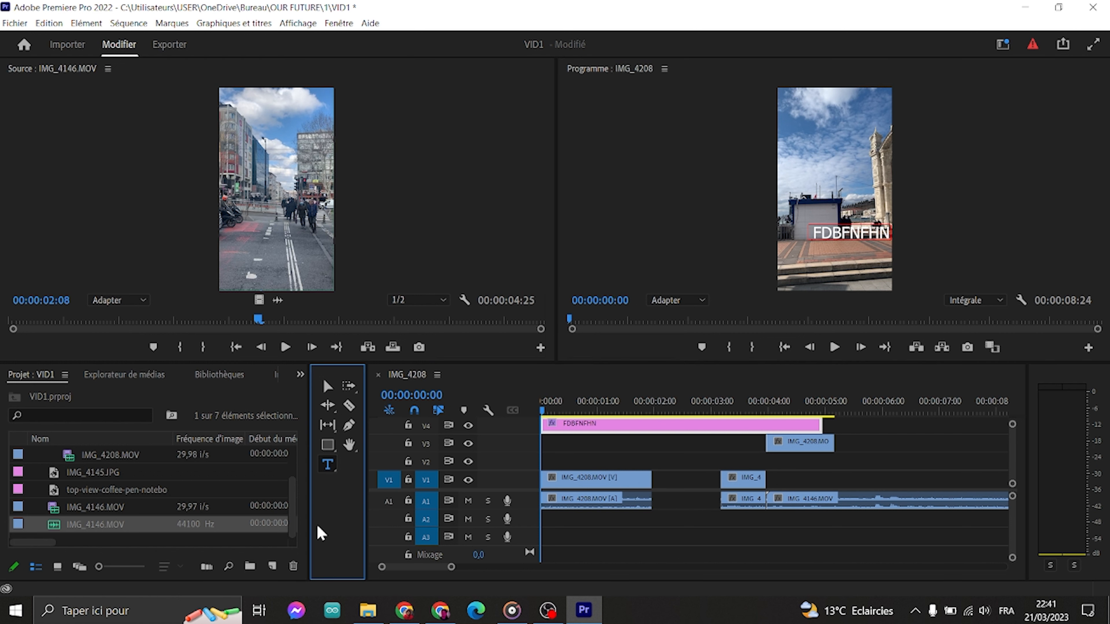
click(328, 445)
mouse_move(804, 139)
mouse_down()
mouse_move(810, 171)
mouse_move(875, 195)
mouse_up()
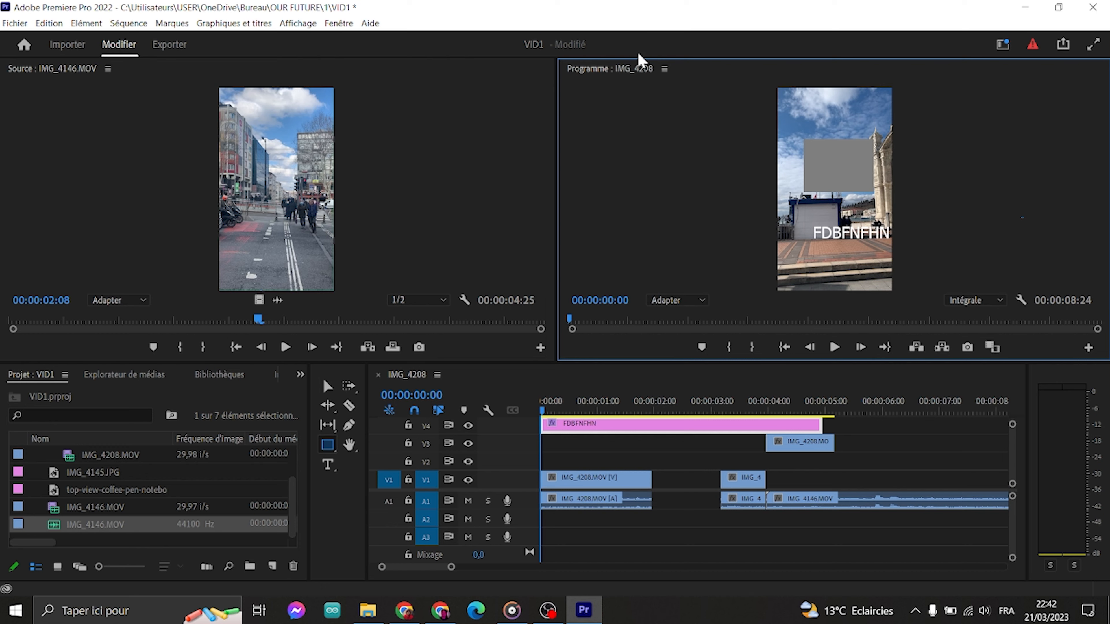
Maximize the Program monitor, play the sequence from the start to about 00:00:02:13, and restore the monitor to its normal size.
double_click(631, 70)
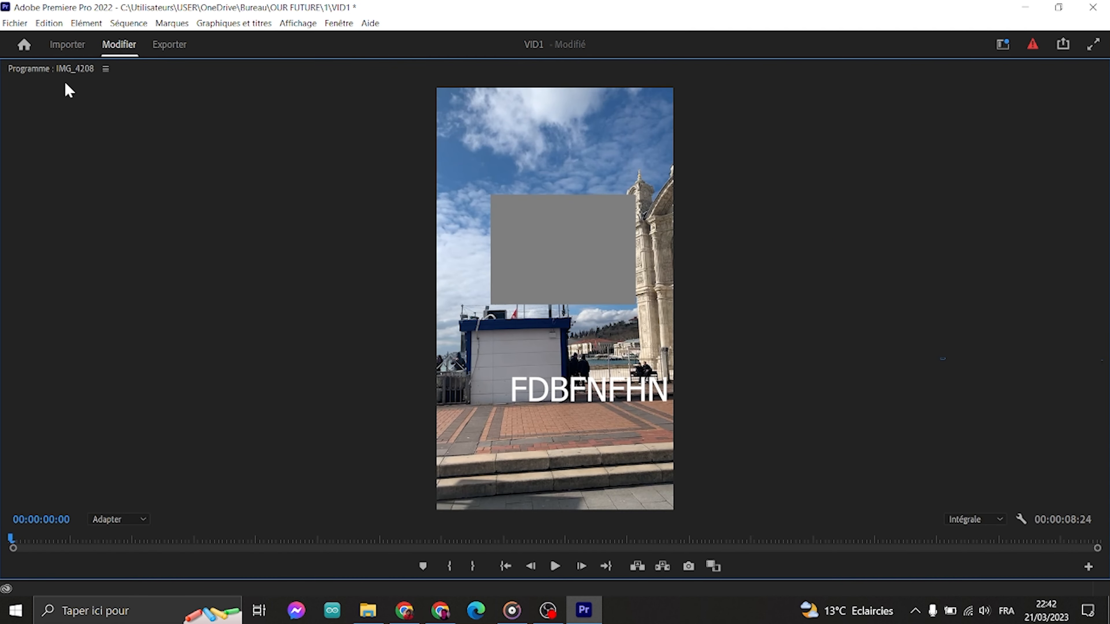
double_click(77, 73)
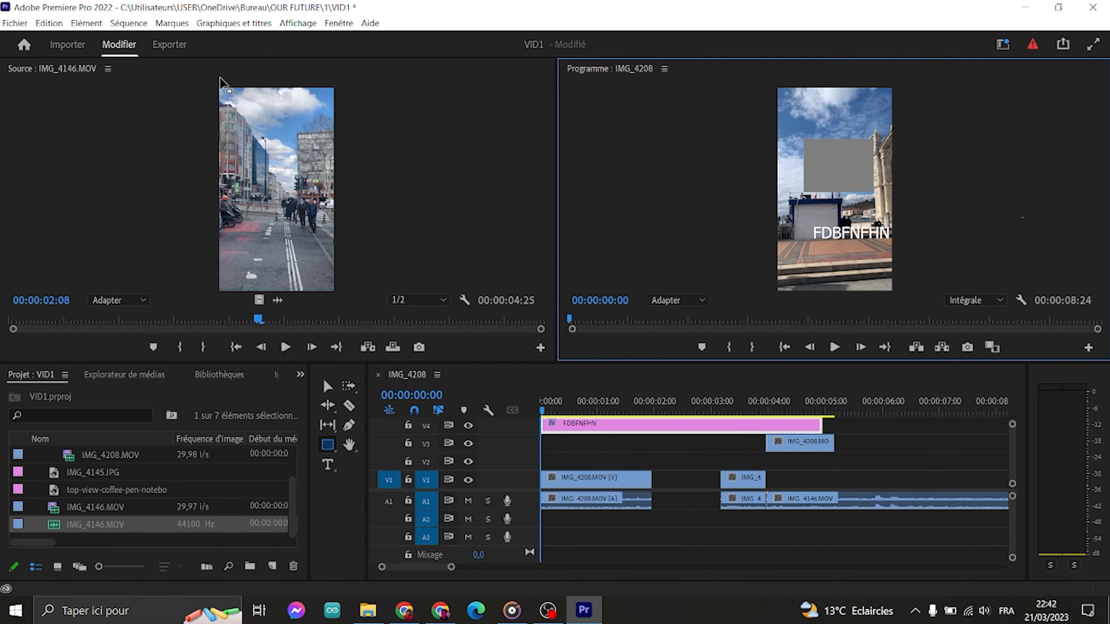
double_click(637, 71)
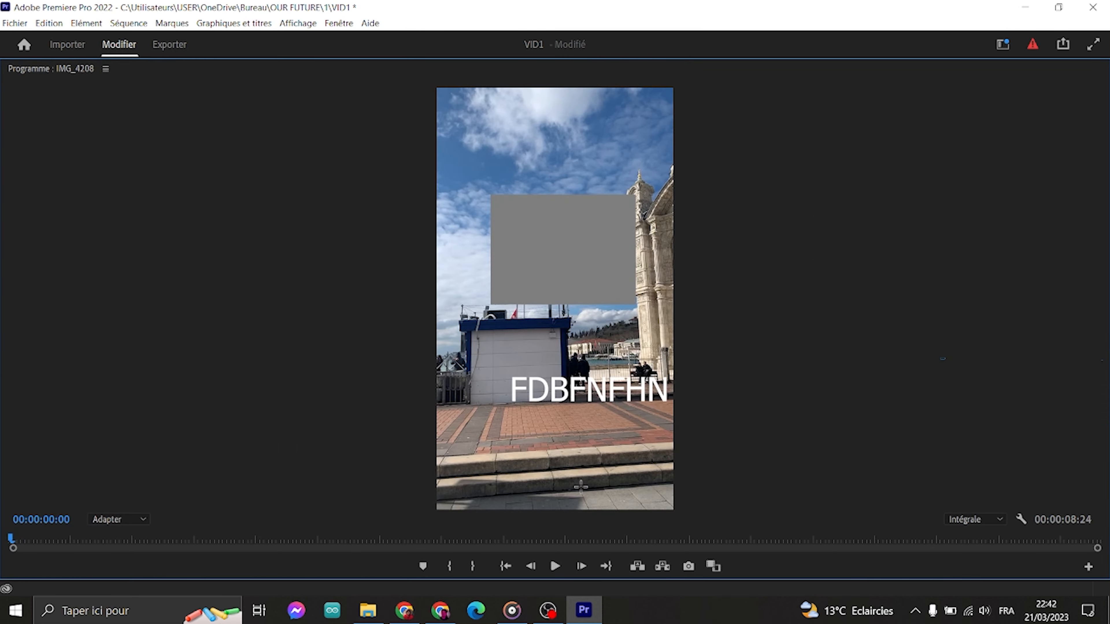
click(556, 566)
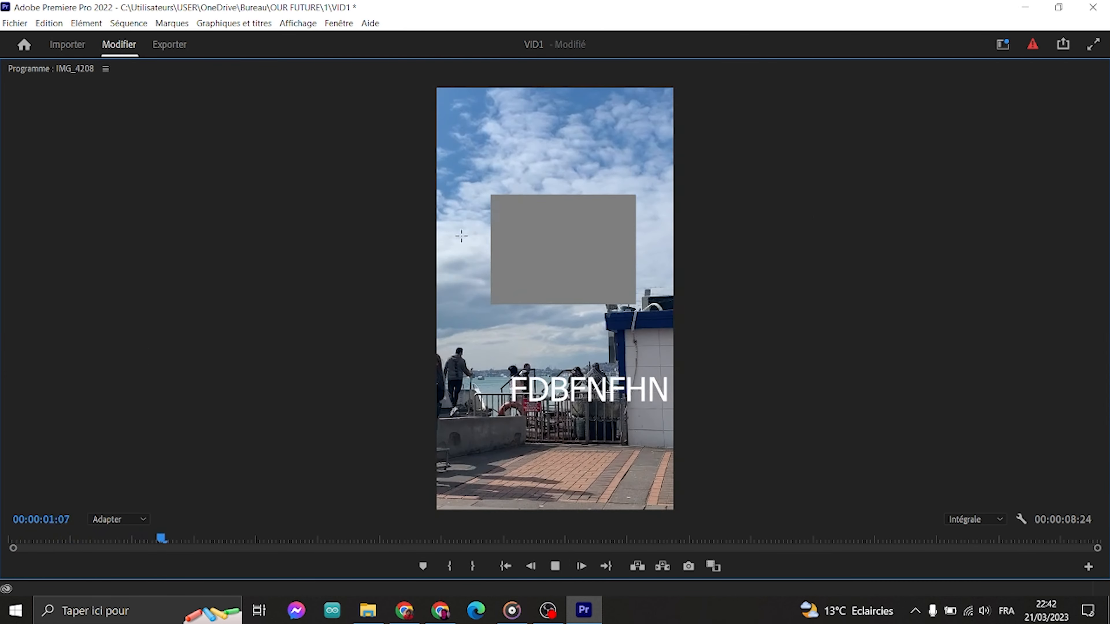
key(space)
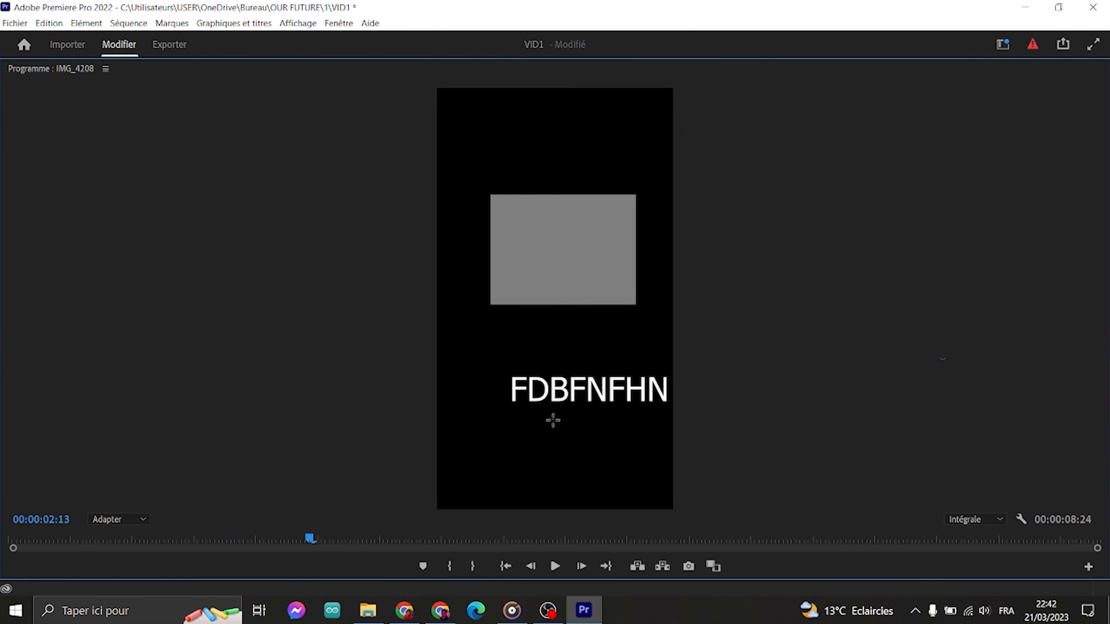
double_click(75, 68)
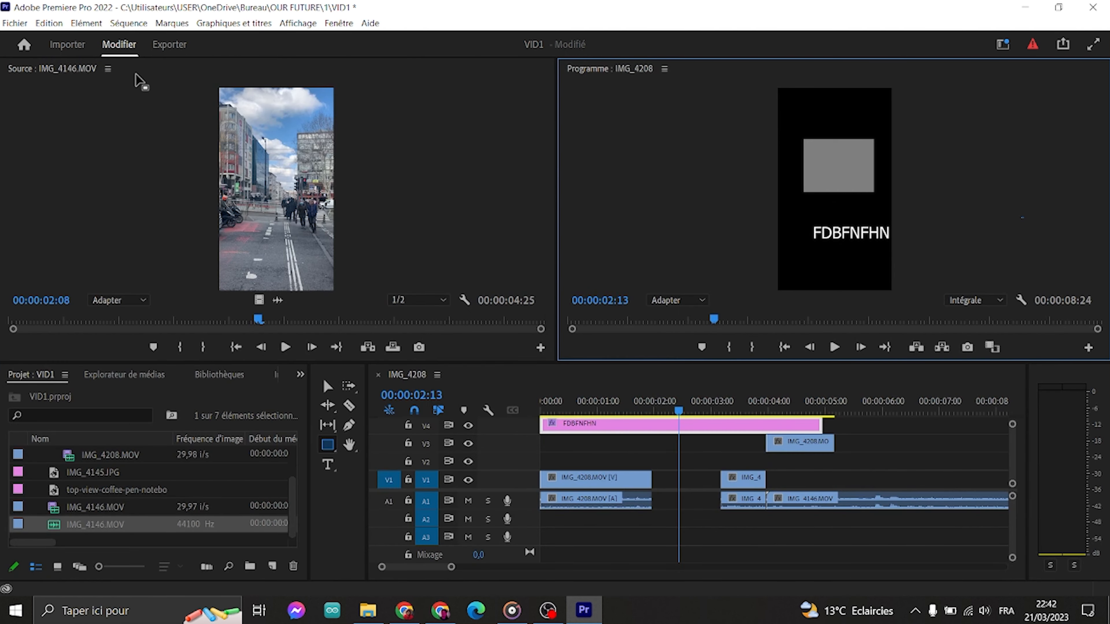
Widen the Source monitor, the Project area and the tool area by shifting the dividers between them.
key(shift+2)
click(611, 246)
drag(555, 235, 613, 244)
drag(366, 433, 565, 435)
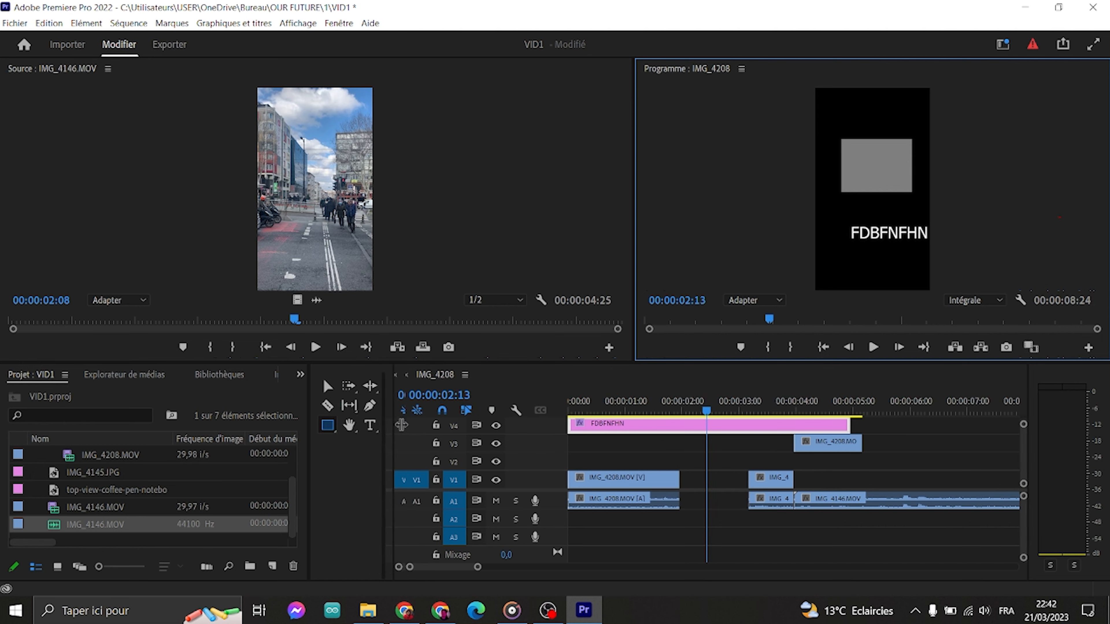
drag(307, 446, 409, 438)
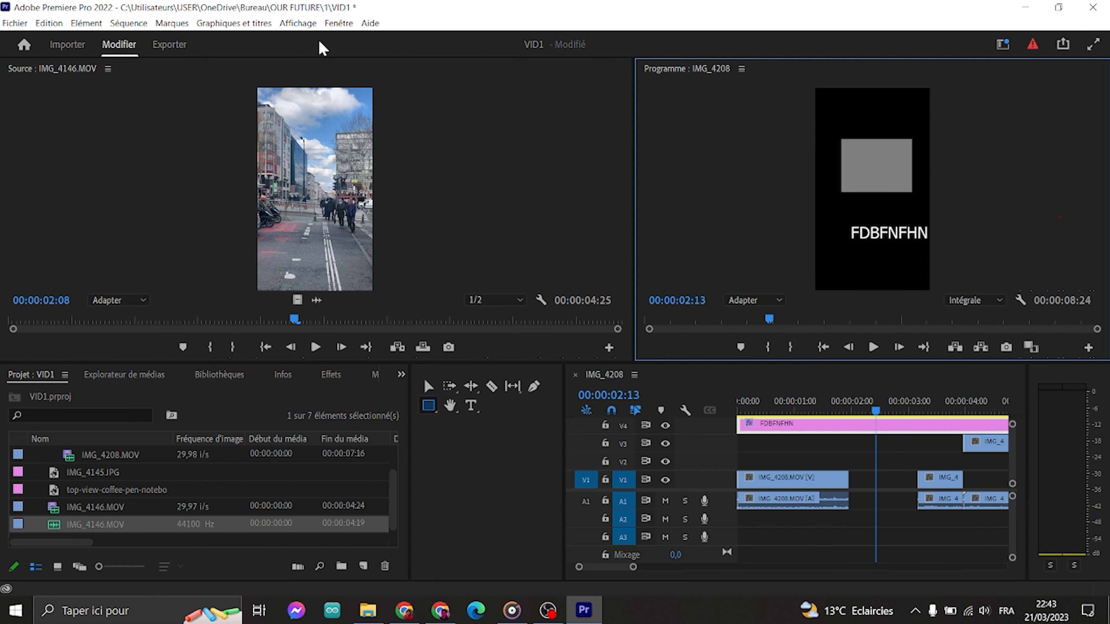
Reset the 11111 workspace to its saved layout.
click(347, 26)
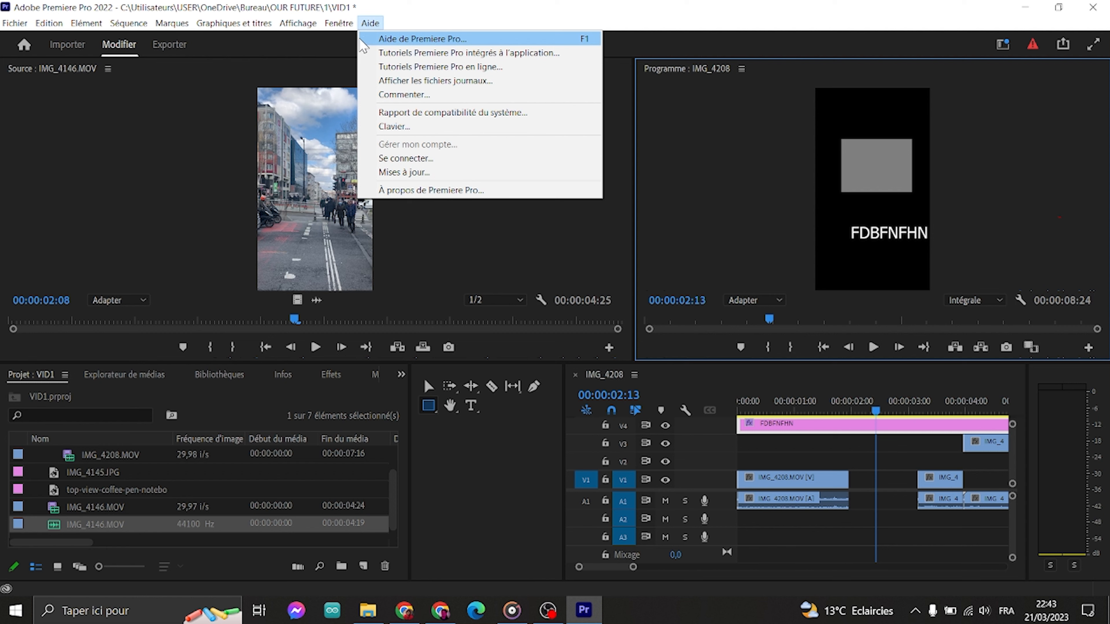
mouse_move(356, 43)
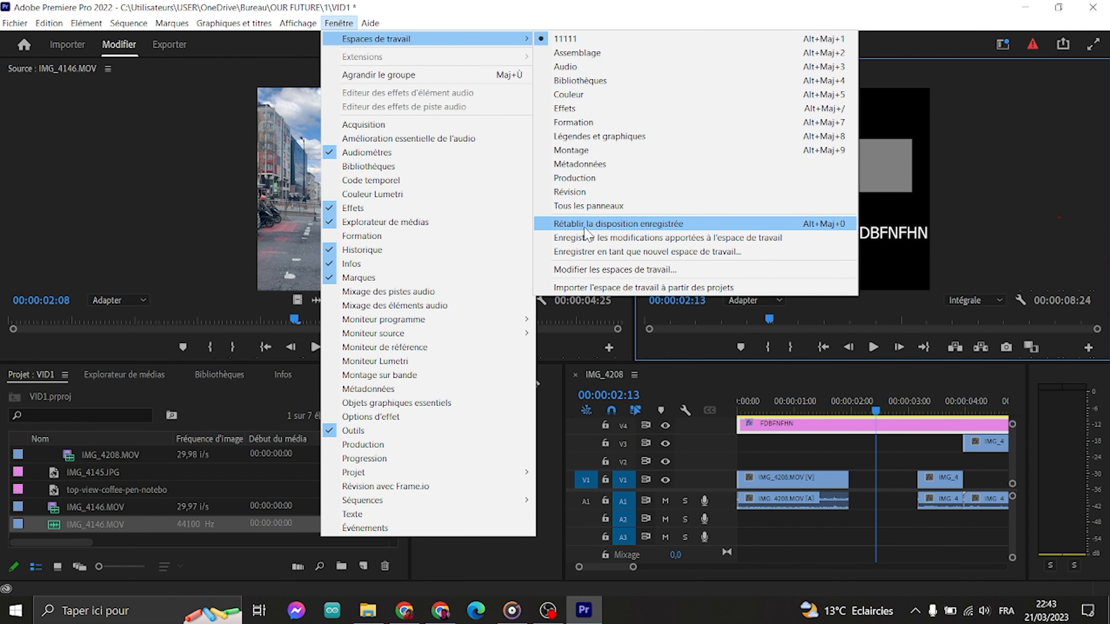
click(649, 224)
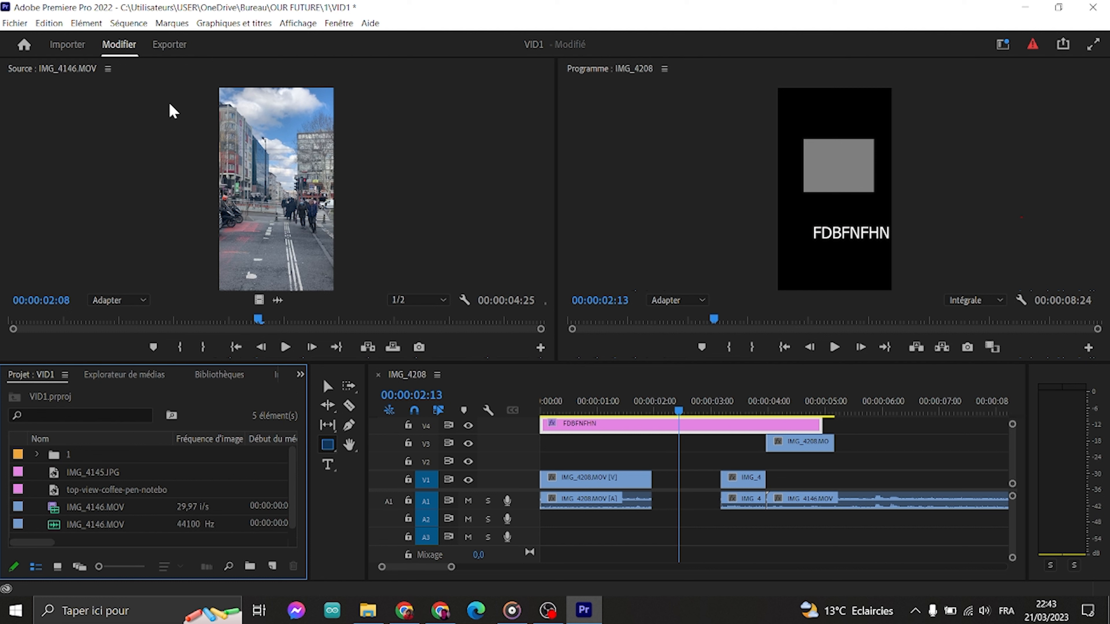
click(350, 28)
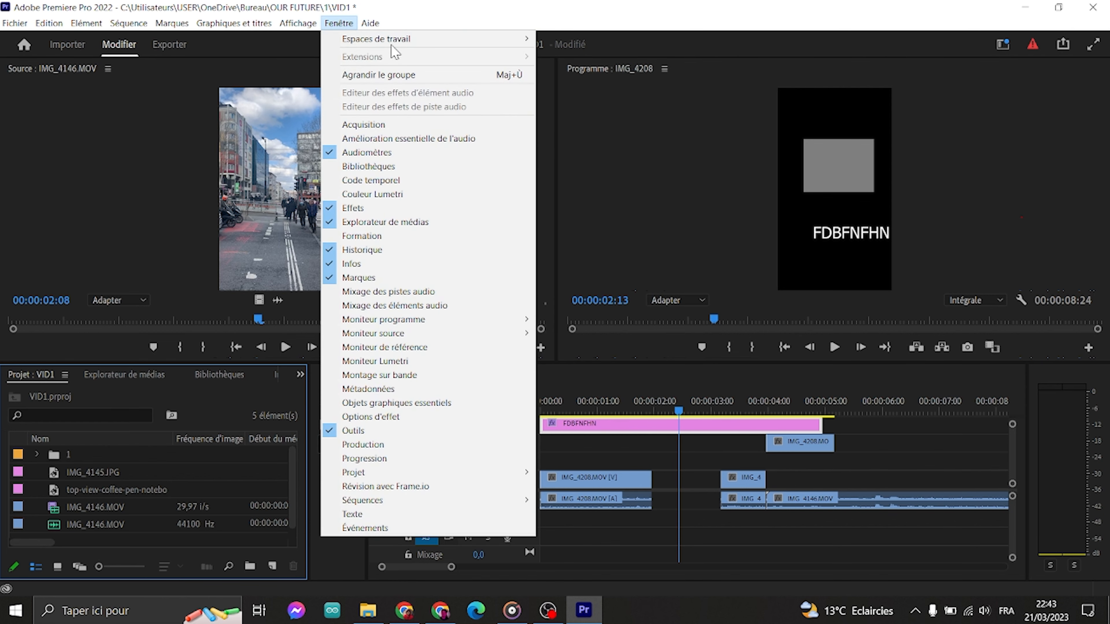
mouse_move(380, 39)
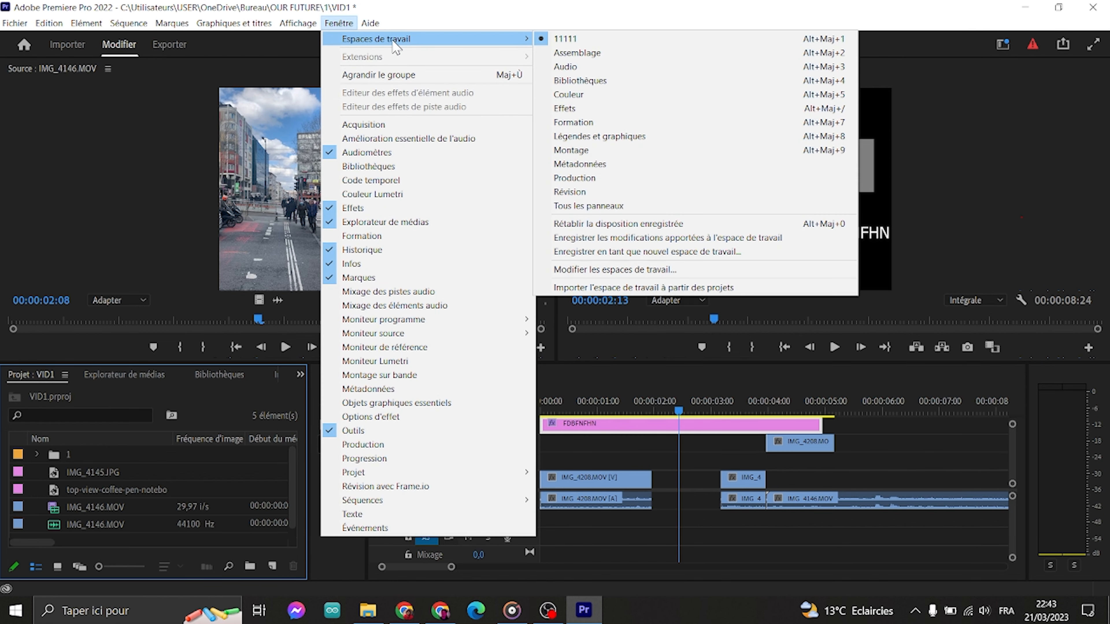
click(683, 254)
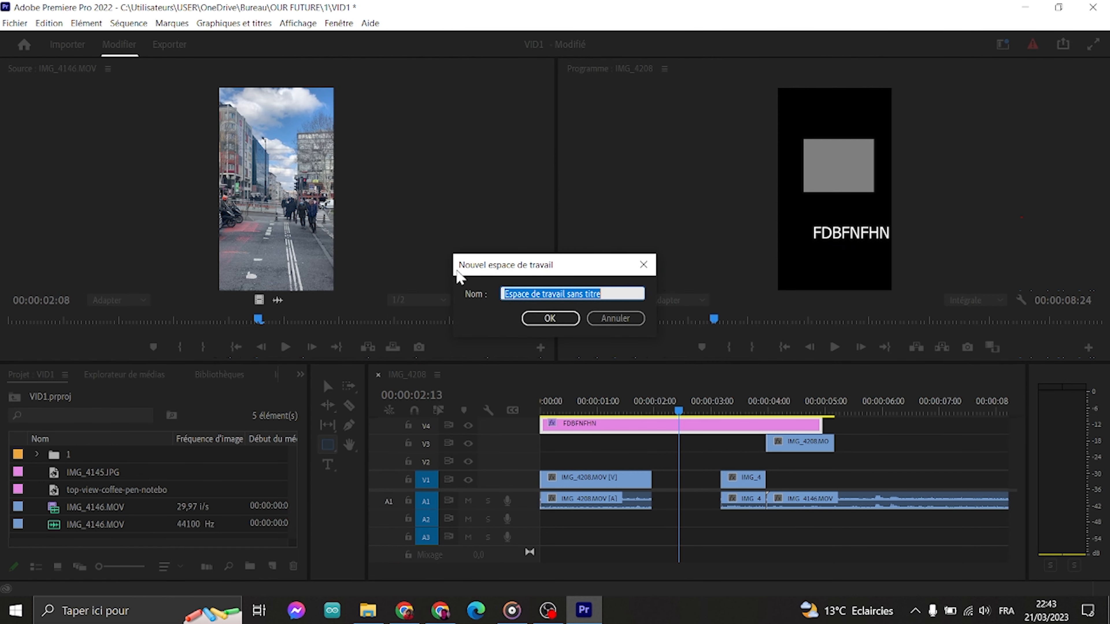
click(608, 318)
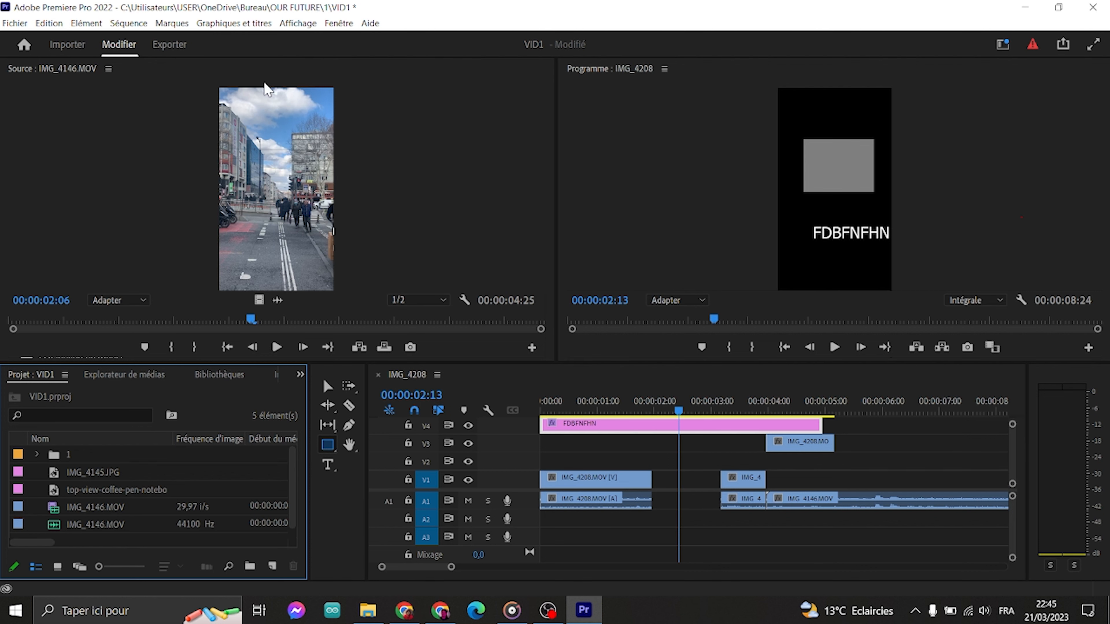
Export the IMG_4208 sequence as IMG_4208.mp4 in H.264 with the Match Source - Adaptive High Bitrate preset.
click(166, 45)
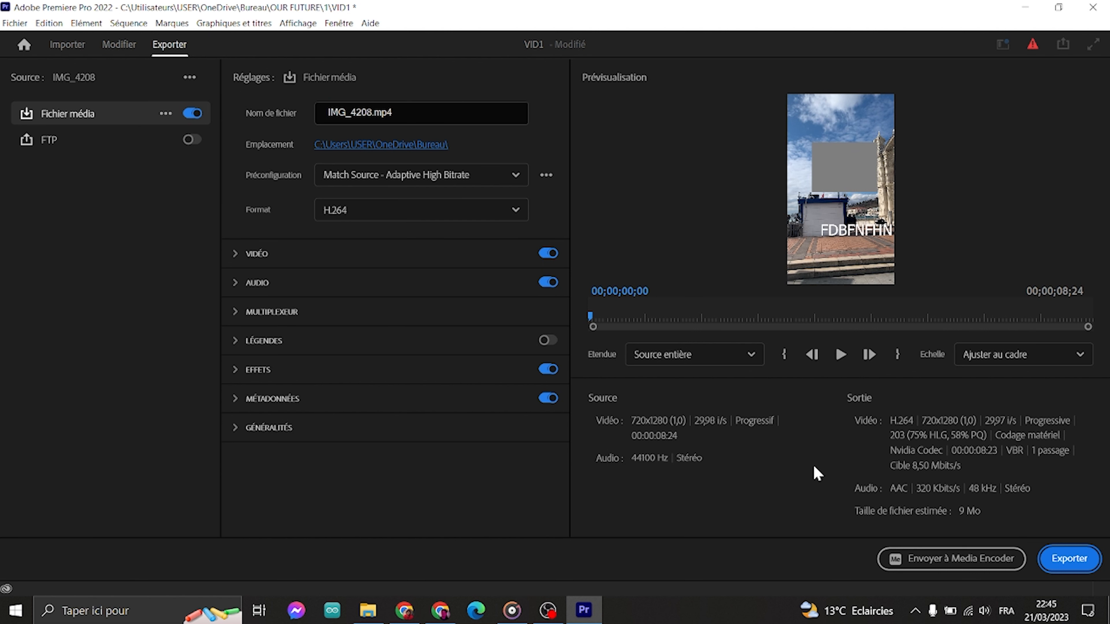
click(1091, 565)
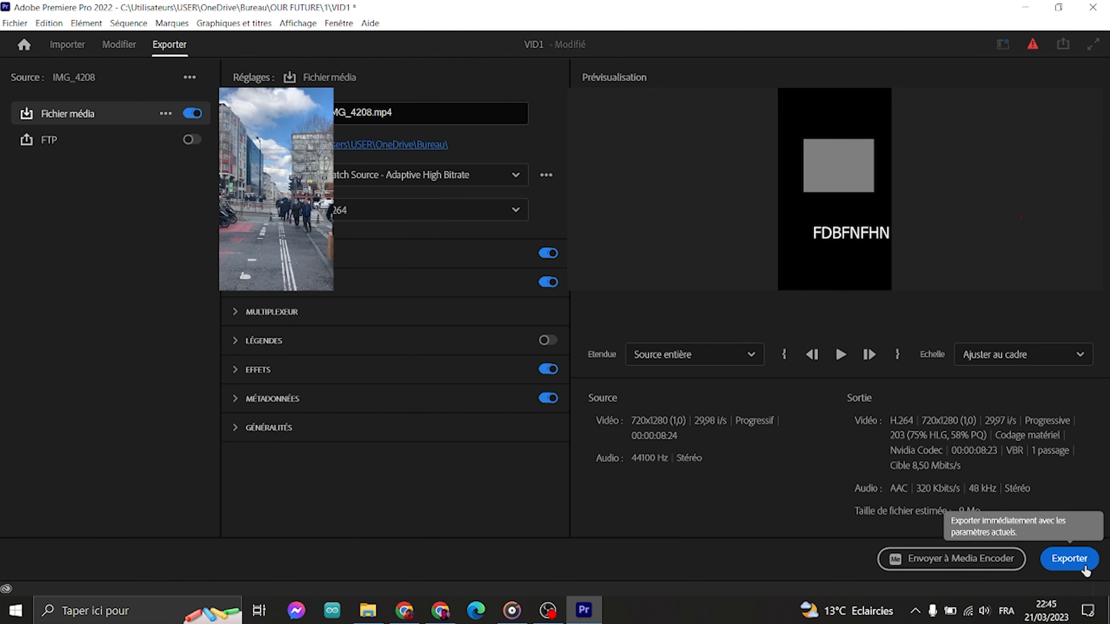